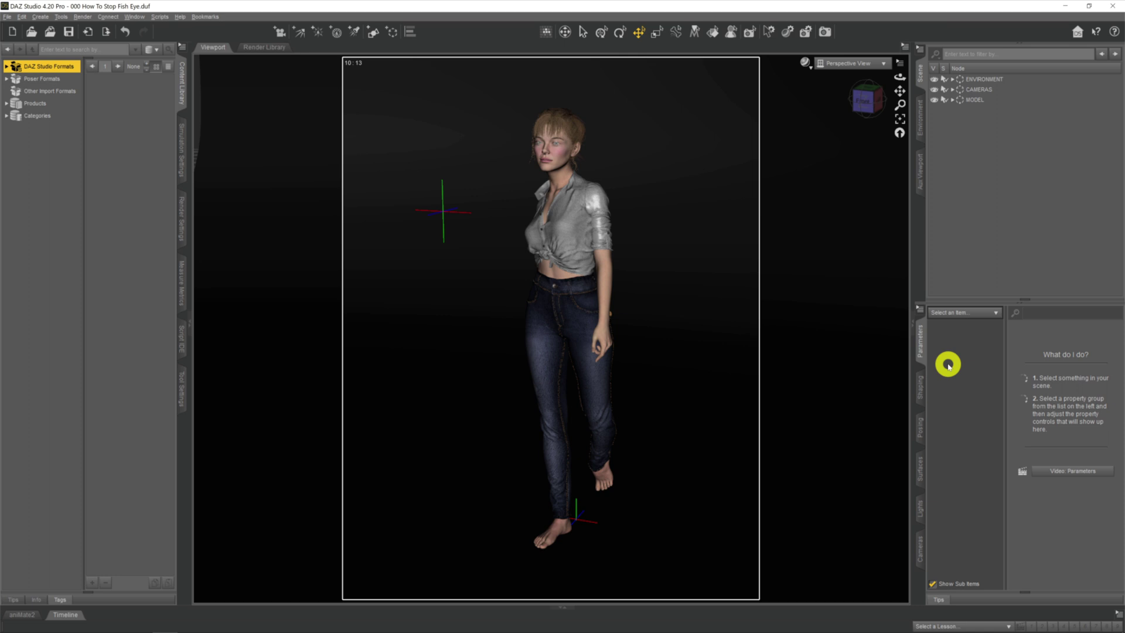
# - View the scene through the Base Camera for a face close-up, then clear the selection
pyautogui.click(856, 63)
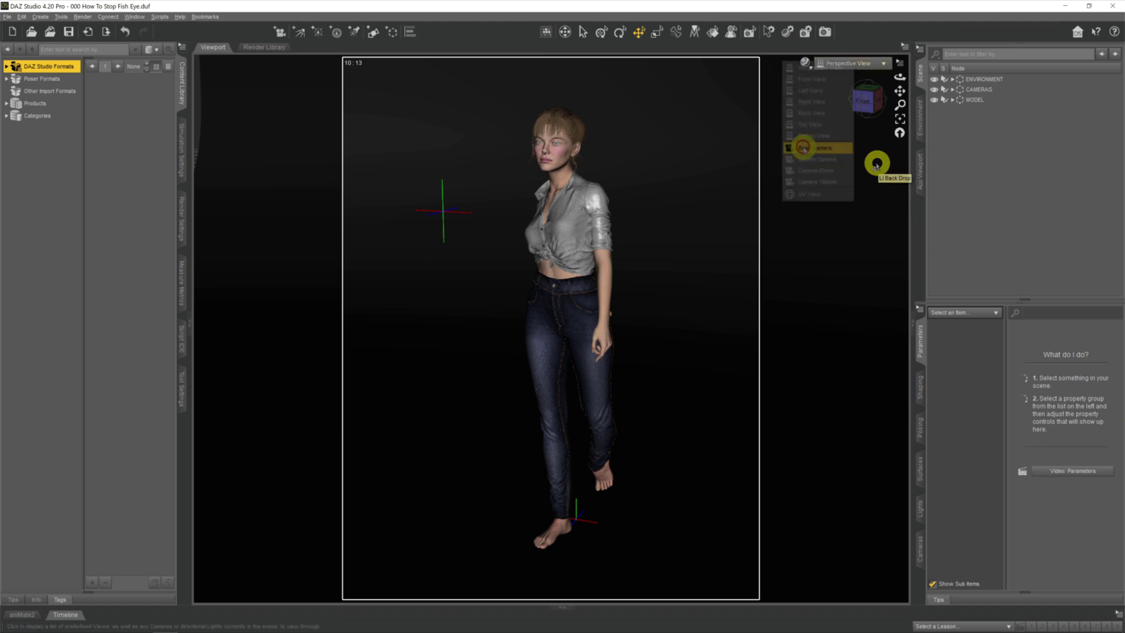
pyautogui.click(805, 146)
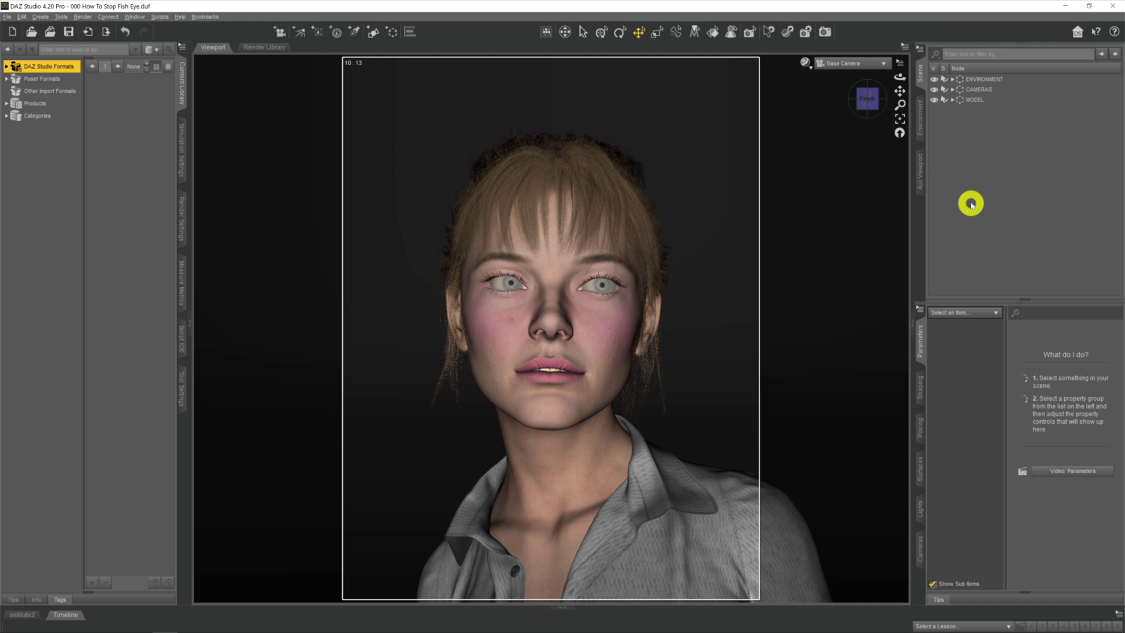
pyautogui.click(996, 201)
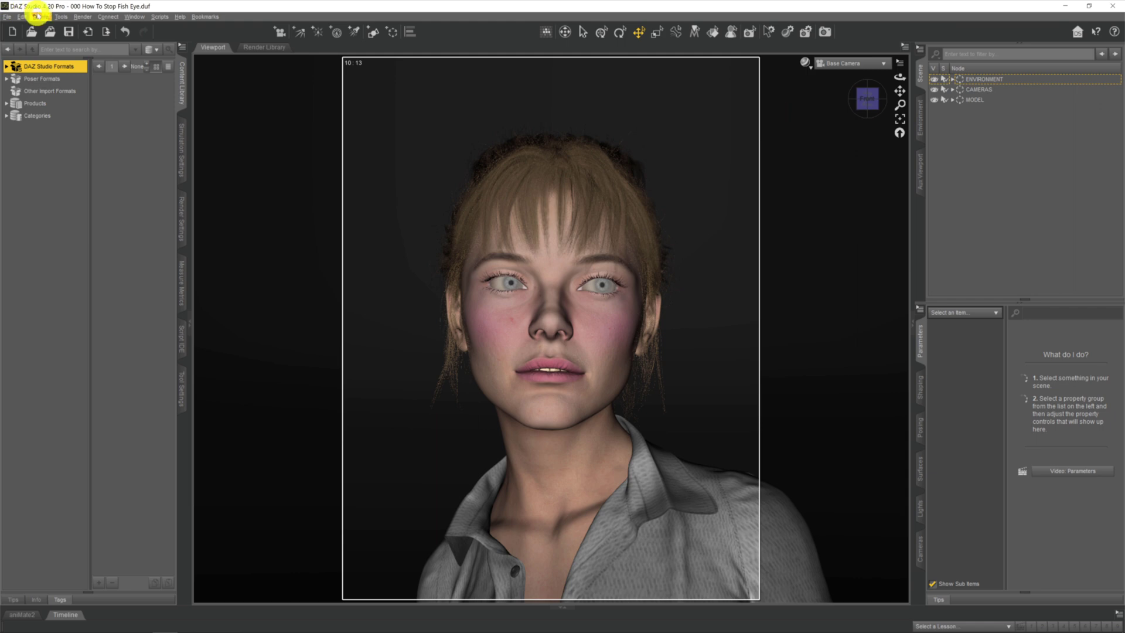
# - Create a new camera from the active viewport transforms, named Non Fish Eye Camera
pyautogui.click(40, 17)
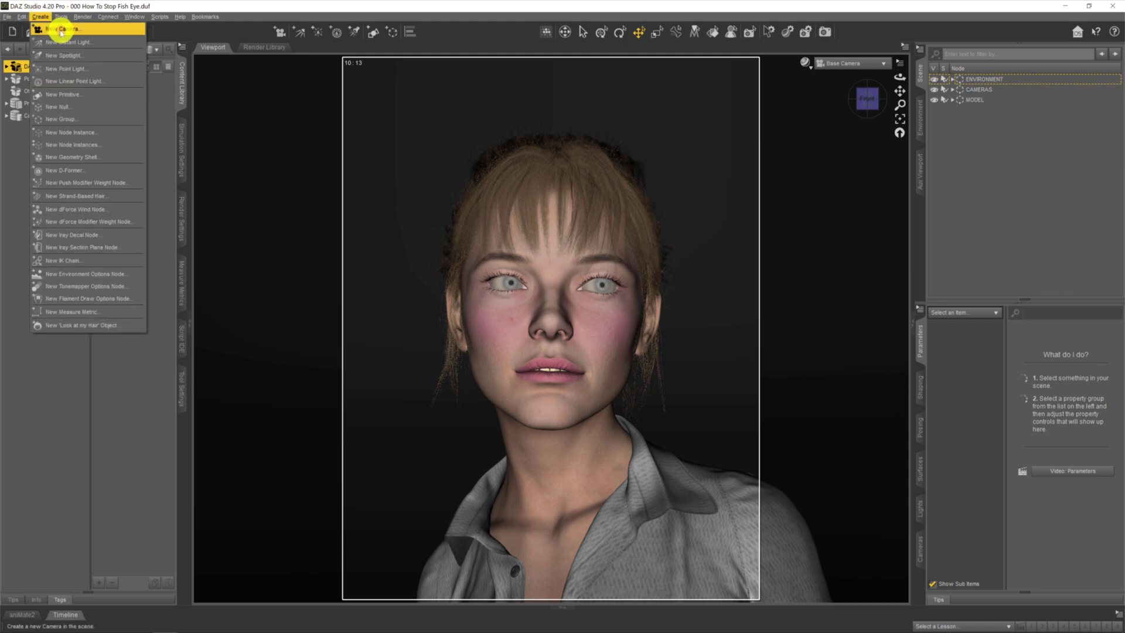
pyautogui.click(59, 30)
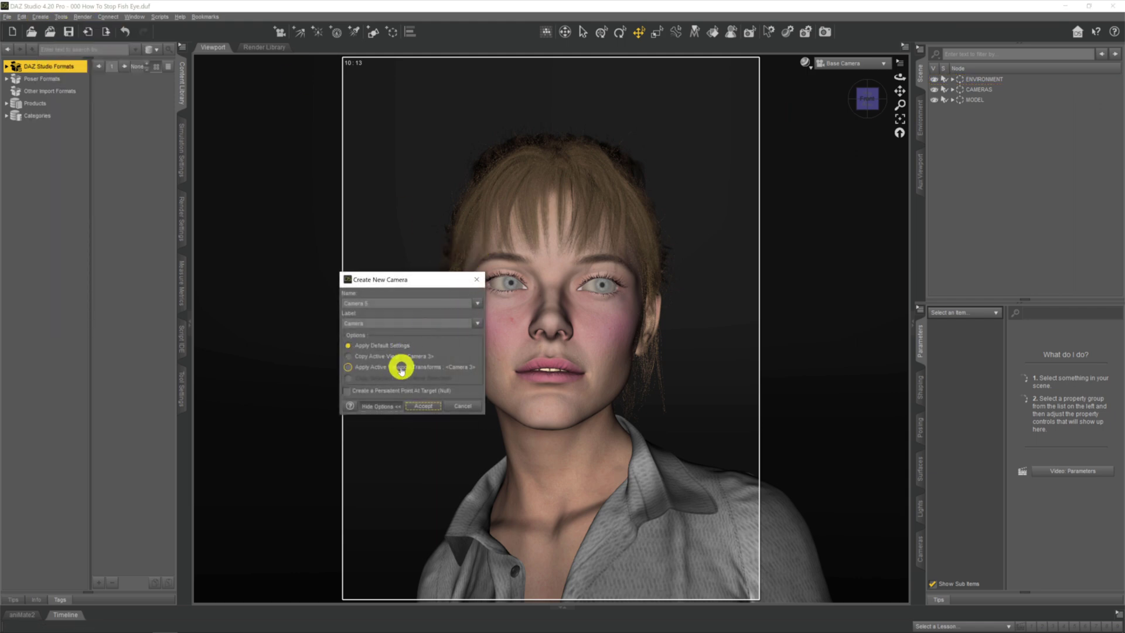
pyautogui.click(399, 370)
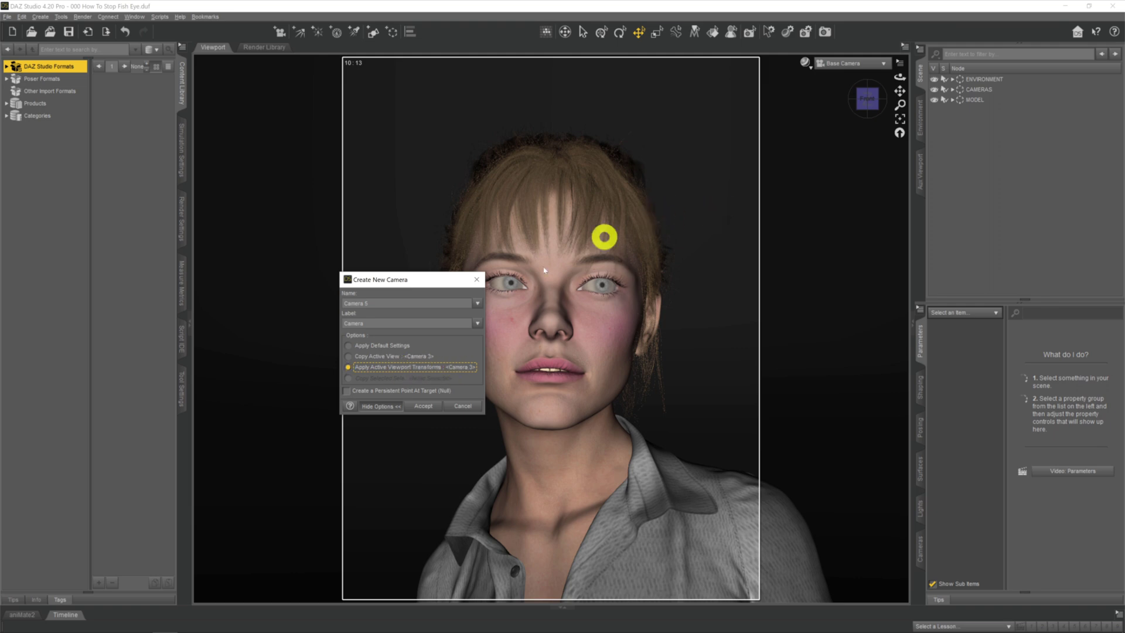
pyautogui.click(421, 406)
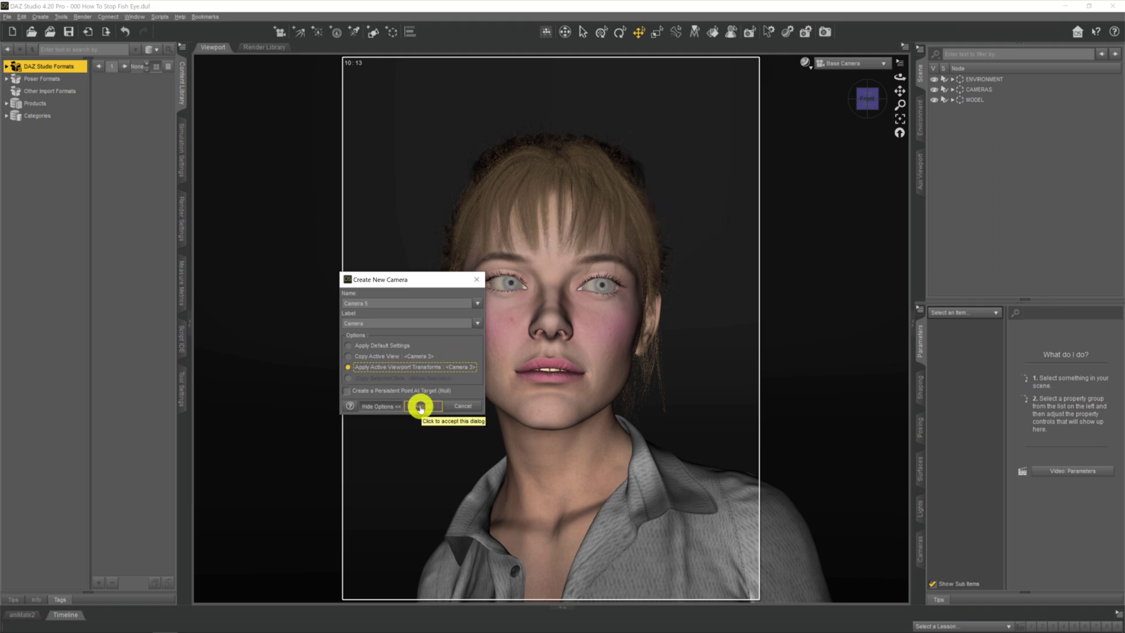
pyautogui.click(421, 406)
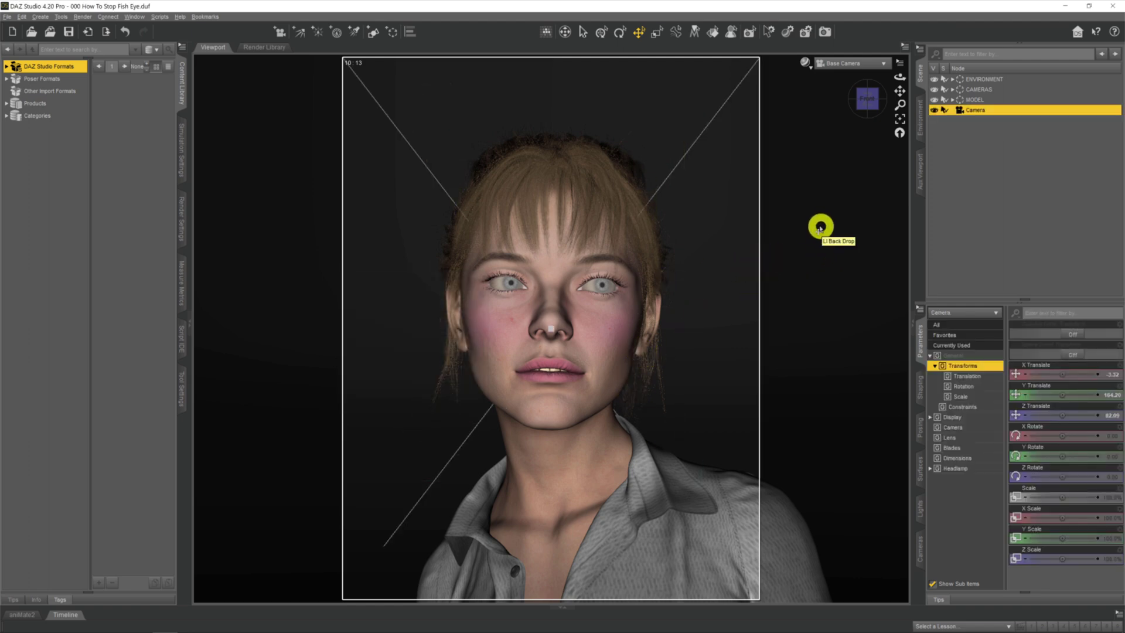
pyautogui.click(991, 238)
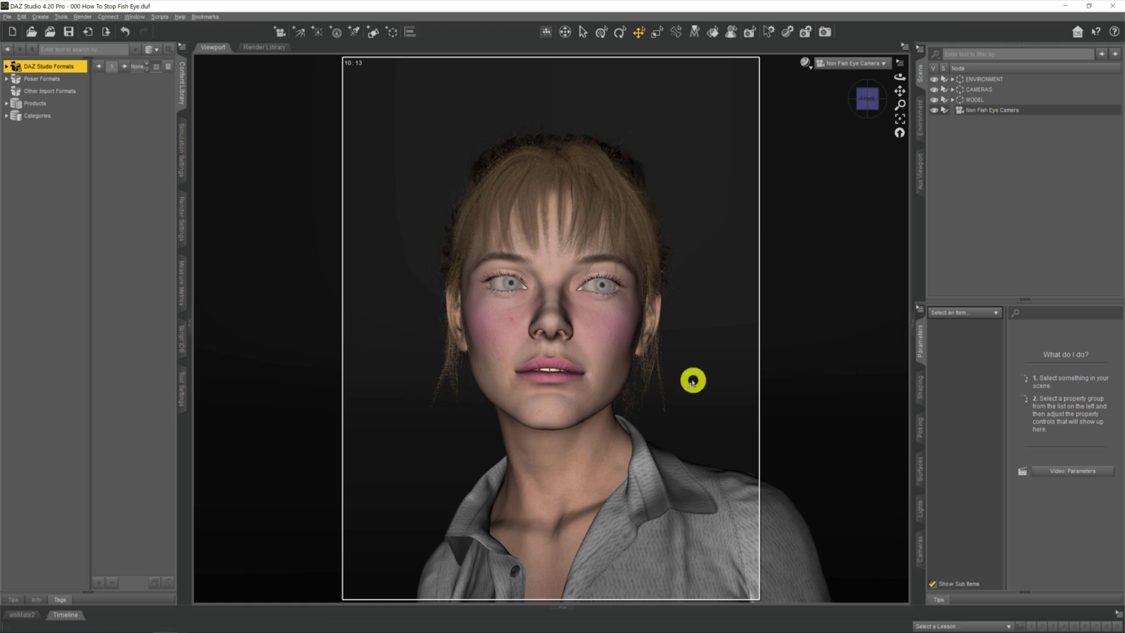
# - Pull the camera view back so the woman is framed from head to waist
pyautogui.scroll(-3, 692, 381)
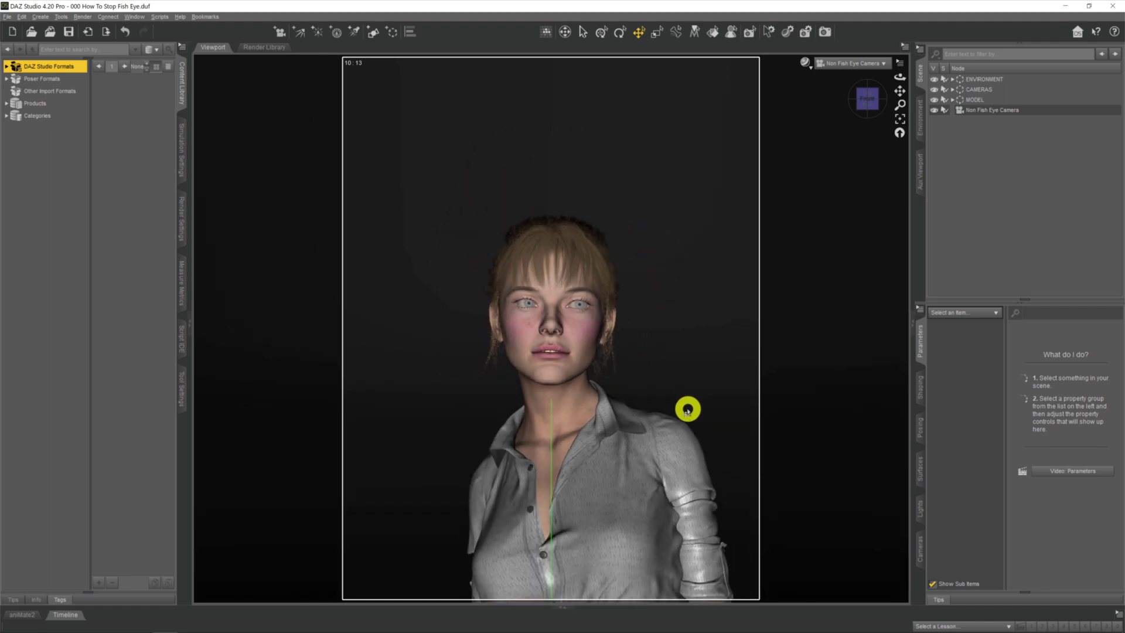
pyautogui.scroll(-1, 687, 410)
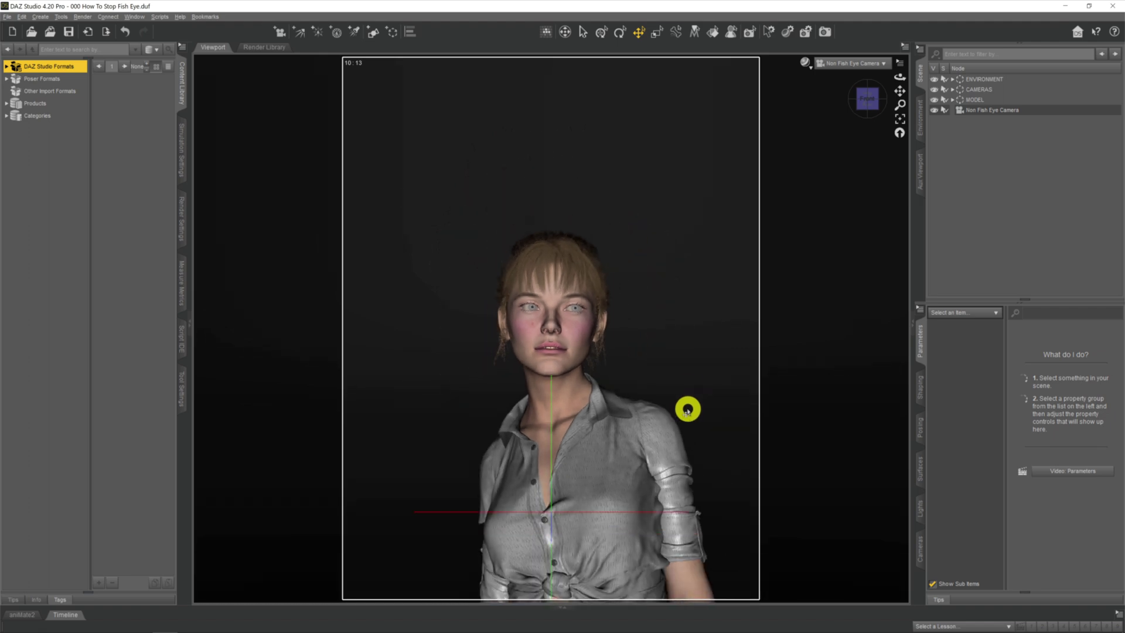
pyautogui.scroll(-2, 688, 410)
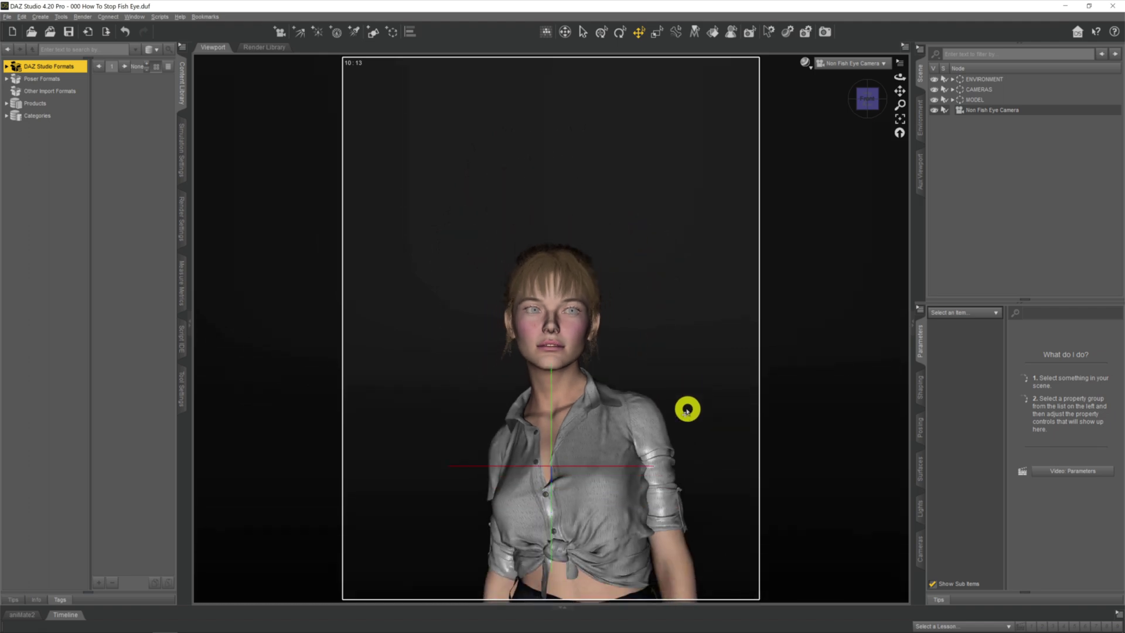
pyautogui.scroll(-1, 687, 411)
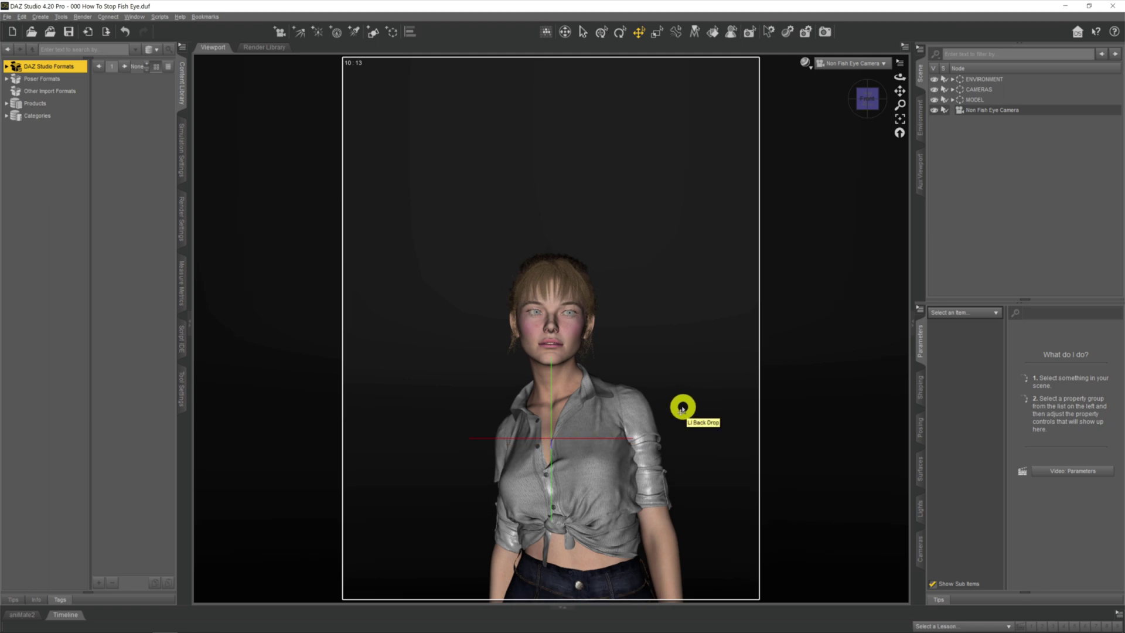
pyautogui.scroll(-1, 683, 408)
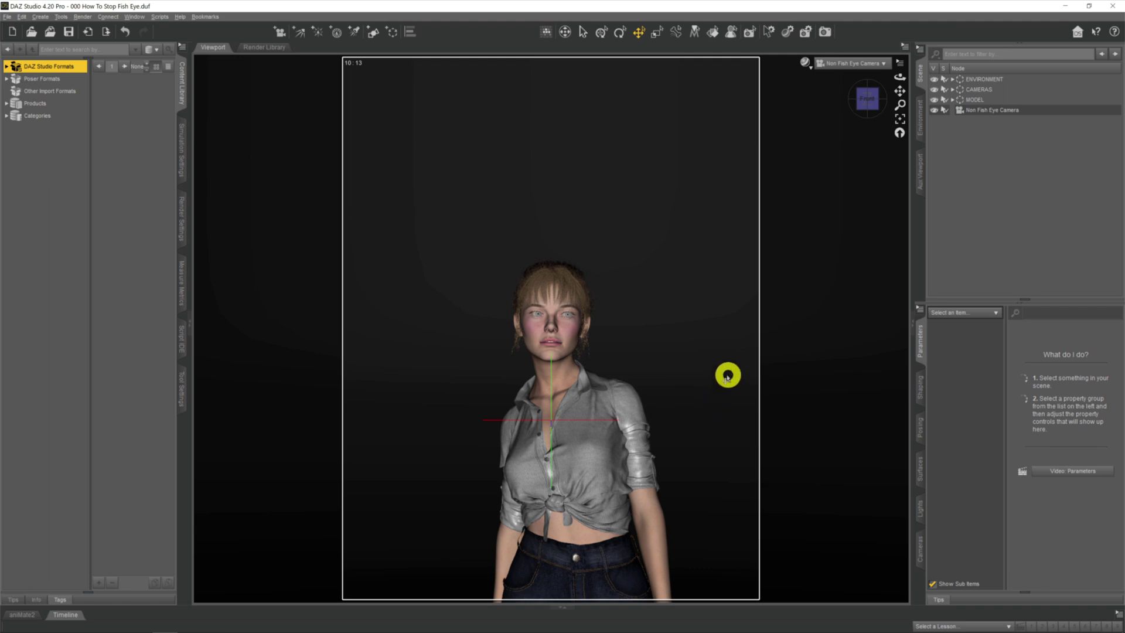
# - In the Cameras pane, raise the Non Fish Eye Camera's focal length from 65 to about 105 mm
pyautogui.click(987, 110)
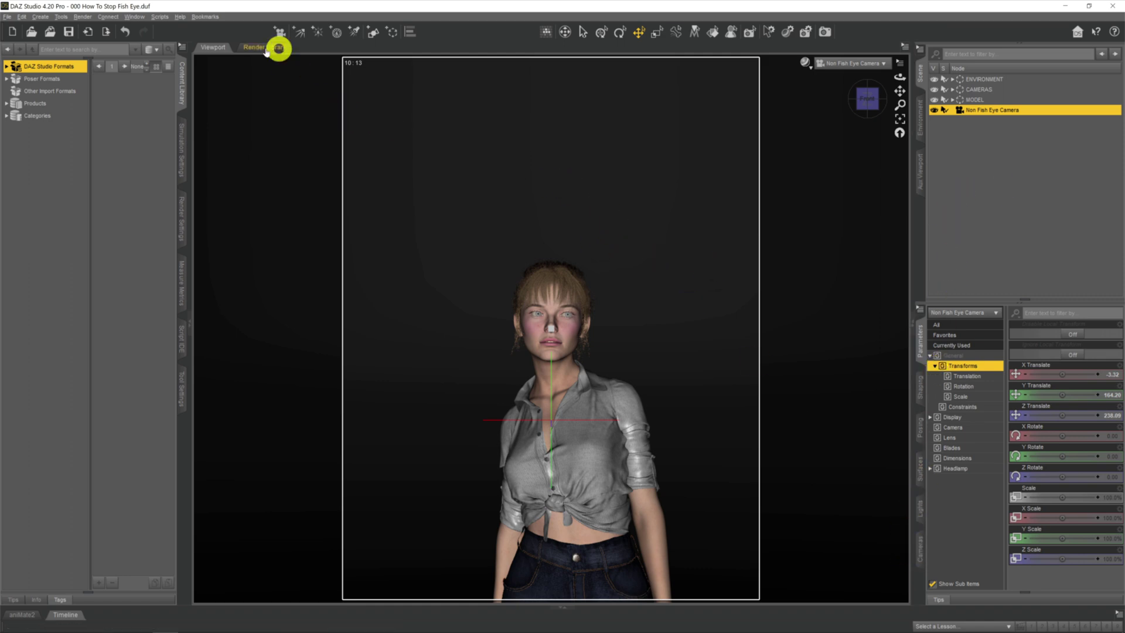
pyautogui.click(134, 16)
pyautogui.moveTo(177, 33)
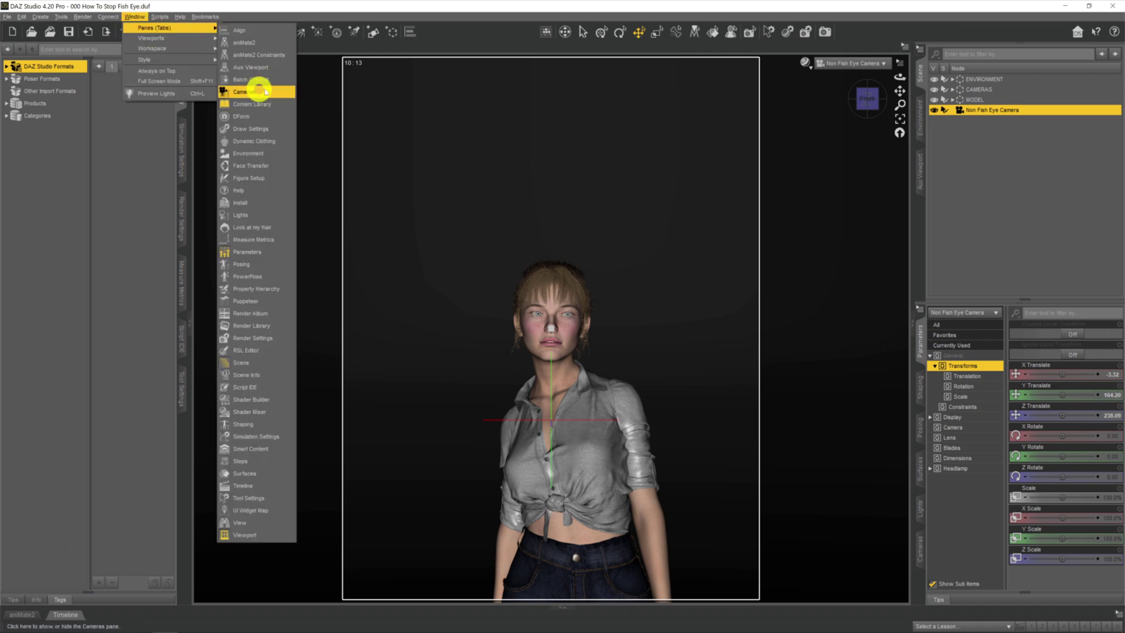
pyautogui.click(486, 3)
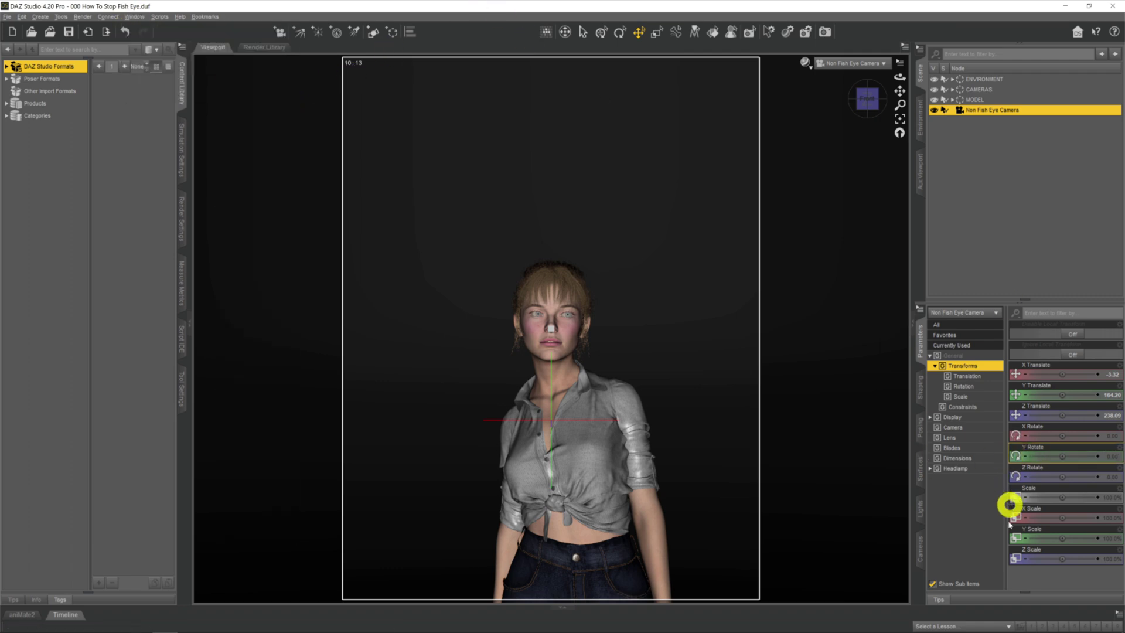
pyautogui.click(916, 548)
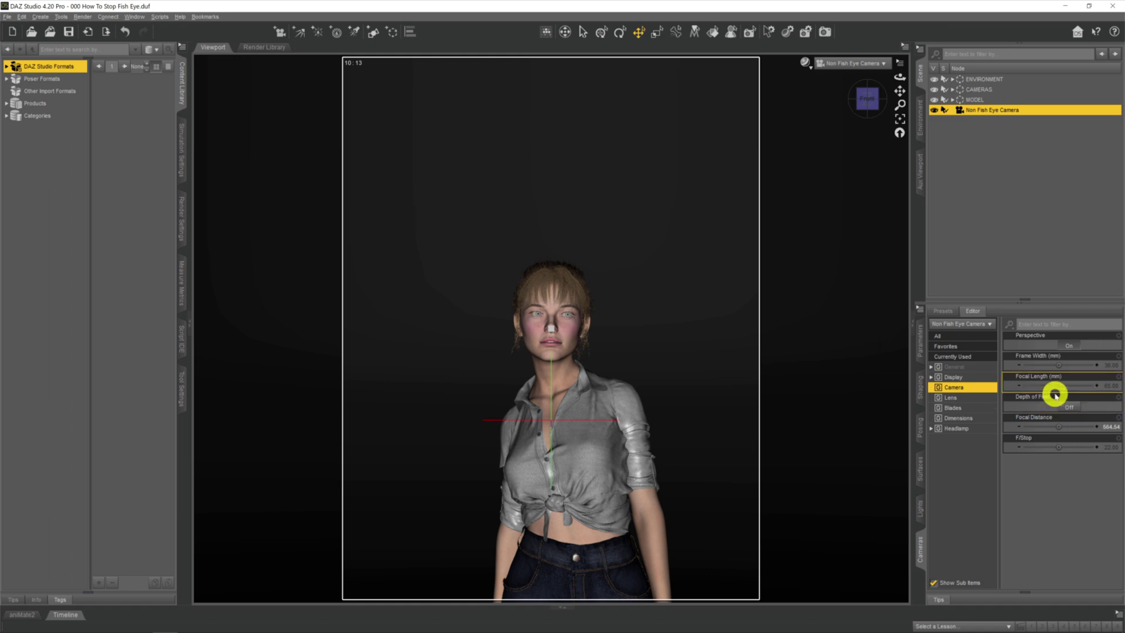
pyautogui.moveTo(1062, 389)
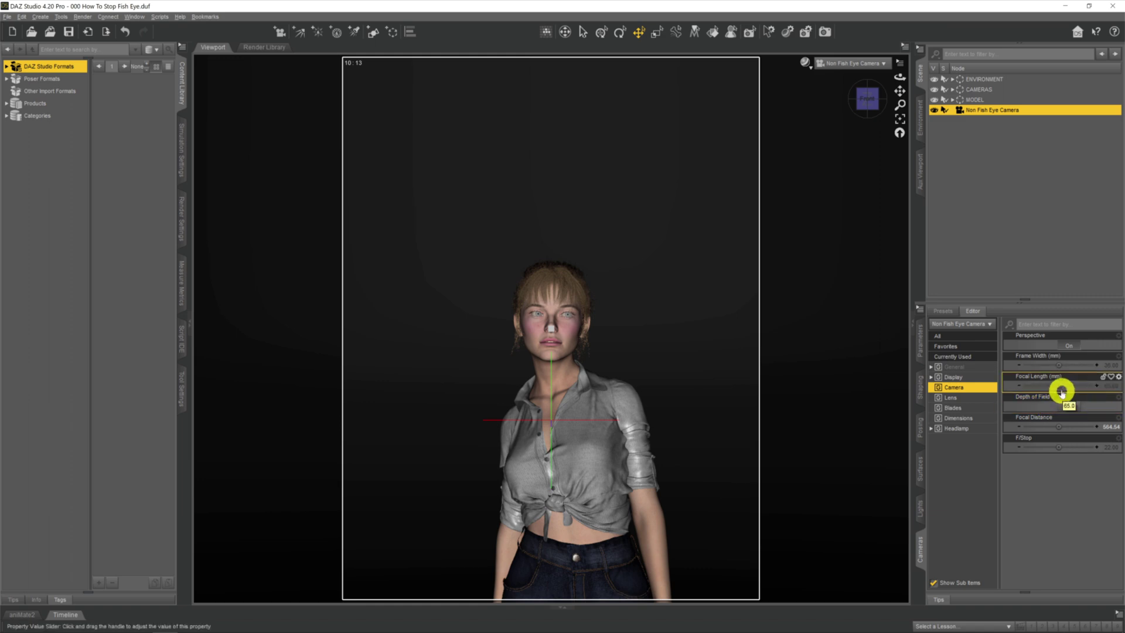
pyautogui.moveTo(1058, 388); pyautogui.dragTo(1058, 388)
# - Inspect the camera's frustum from Perspective View while shortening the focal length from 97.2 mm
pyautogui.click(841, 63)
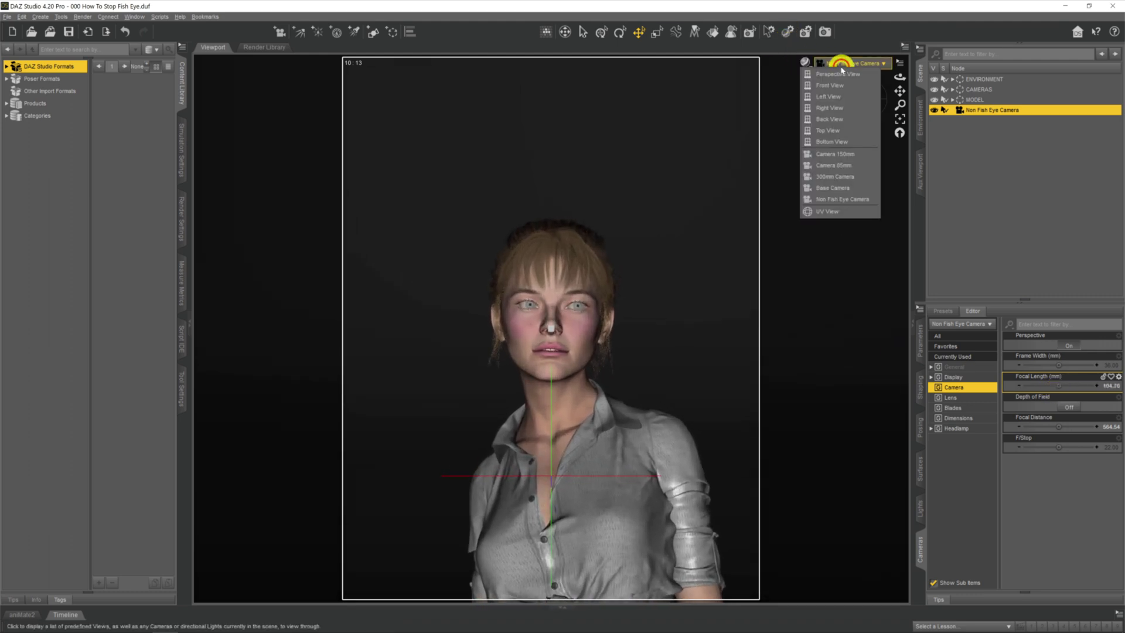
pyautogui.click(837, 74)
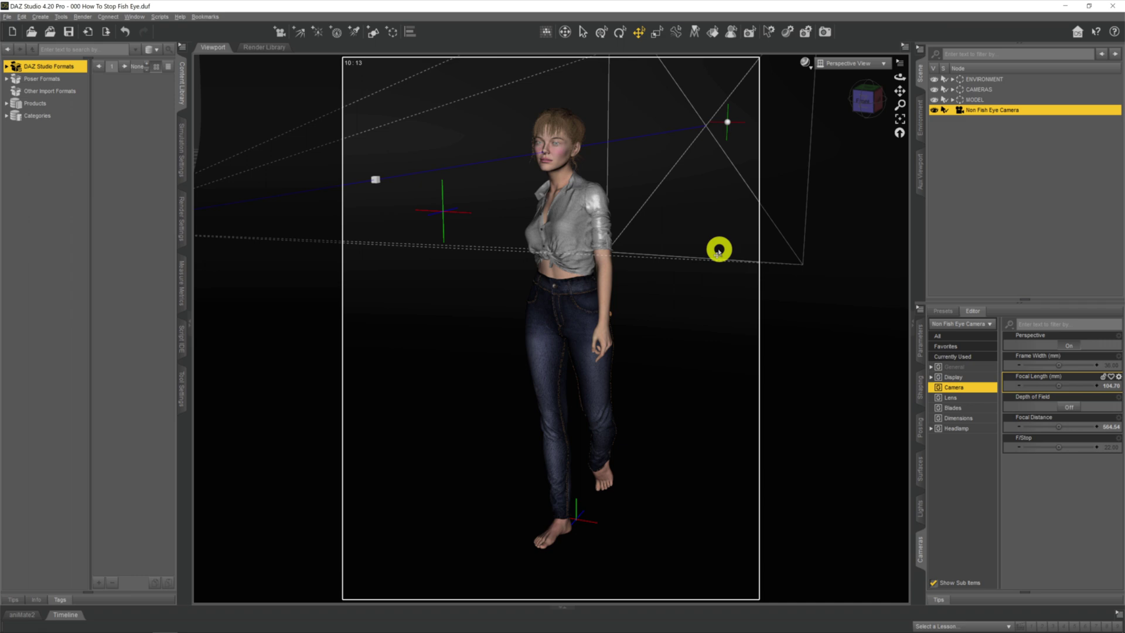
pyautogui.scroll(-2, 427, 362)
pyautogui.scroll(-5, 377, 359)
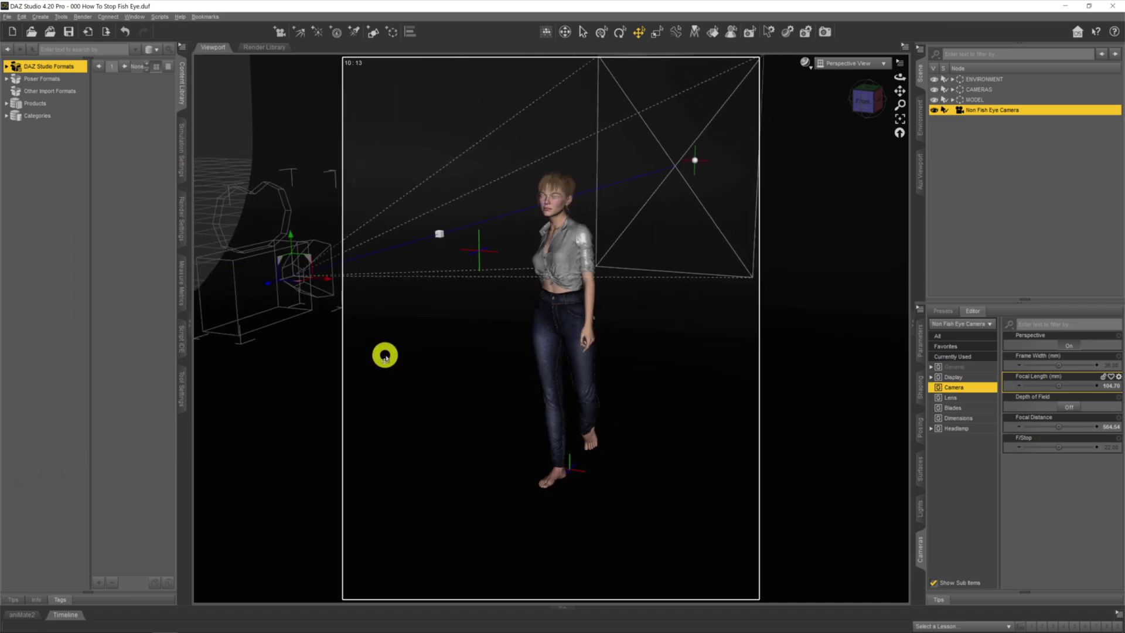
pyautogui.scroll(-4, 384, 356)
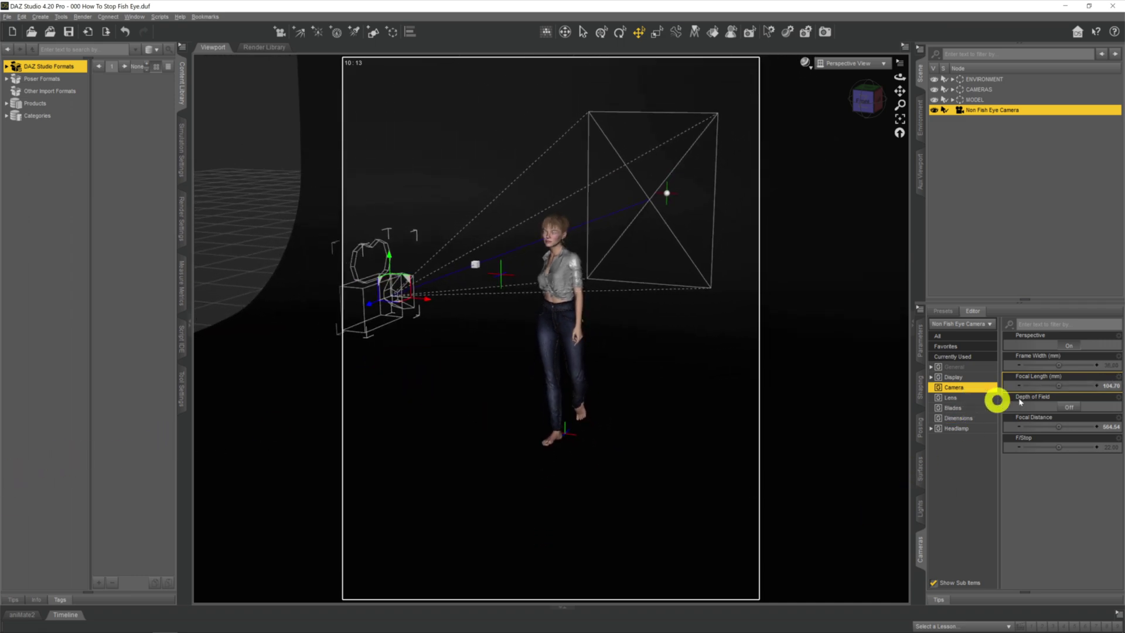
pyautogui.moveTo(1057, 385); pyautogui.dragTo(1057, 385)
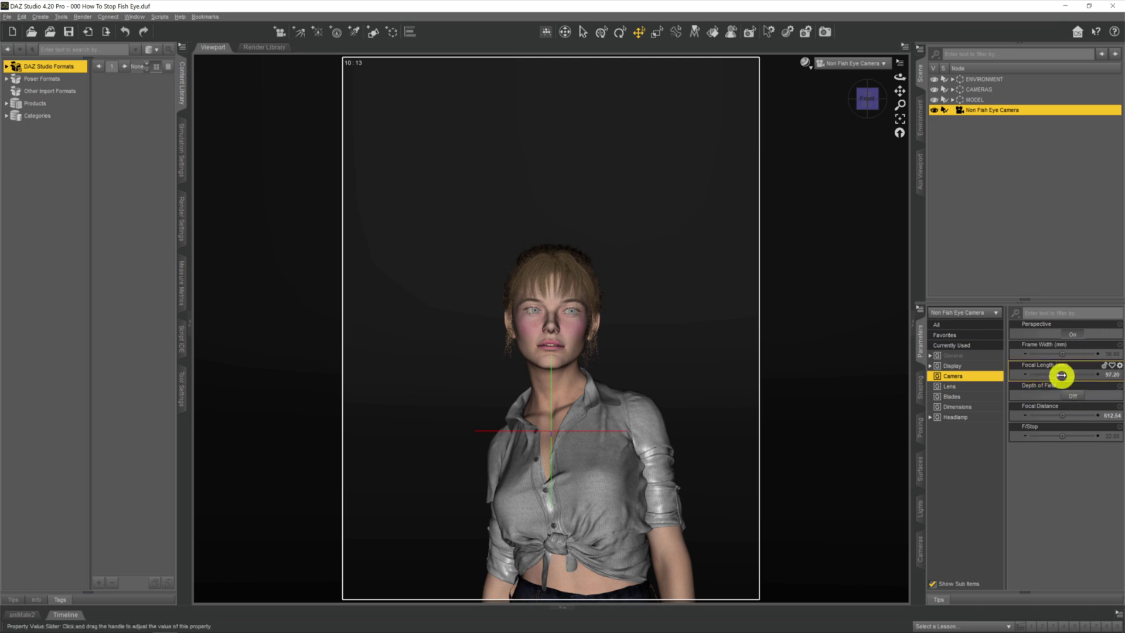
pyautogui.click(1111, 375)
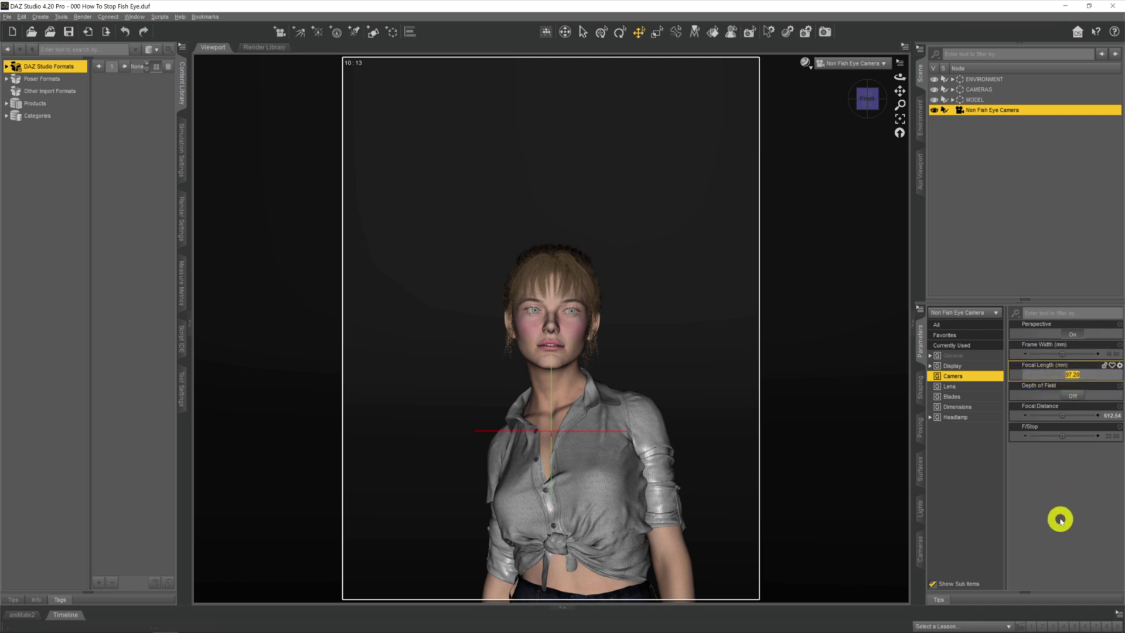
# - Apply a 300 mm focal length and dolly the camera to fit the face and shoulders
pyautogui.write('300')
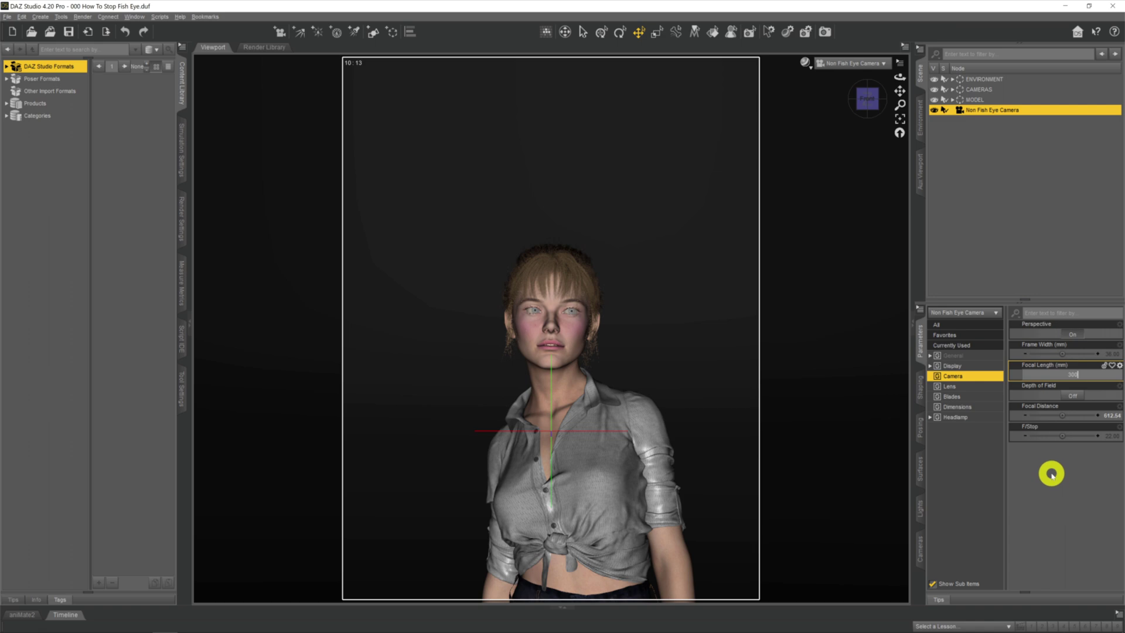
pyautogui.press('Return')
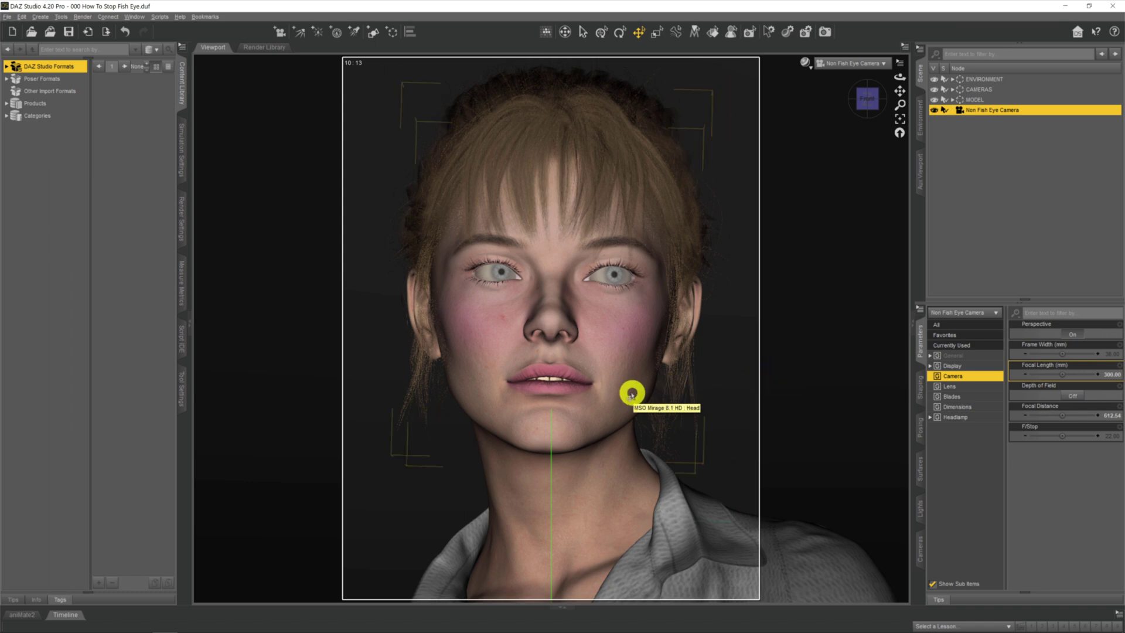
pyautogui.scroll(-5, 615, 402)
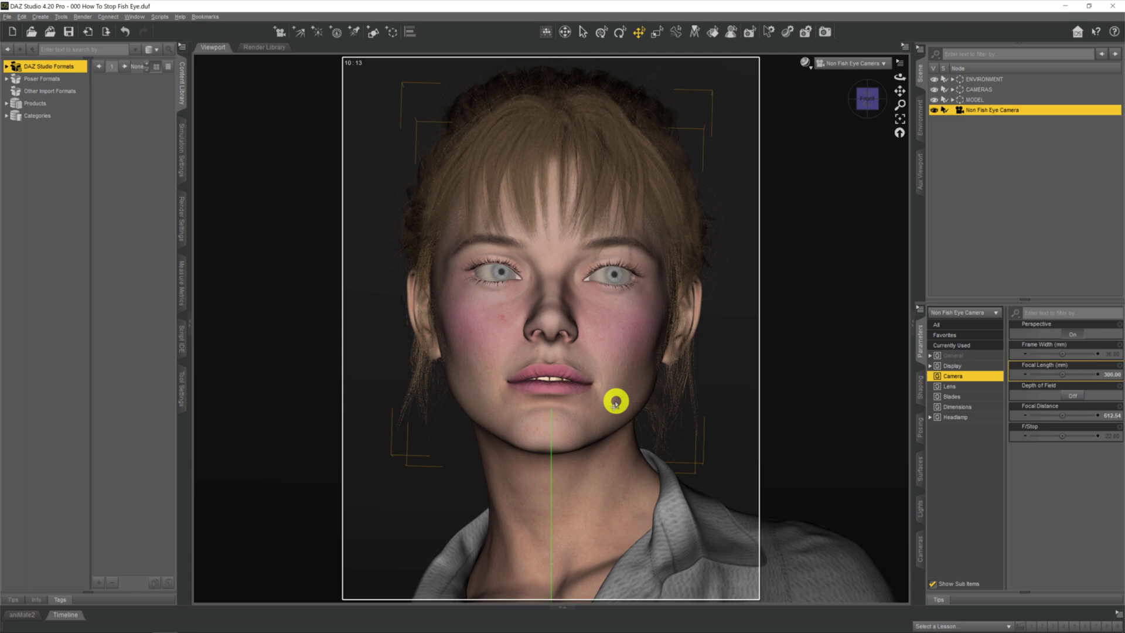
pyautogui.scroll(-5, 615, 402)
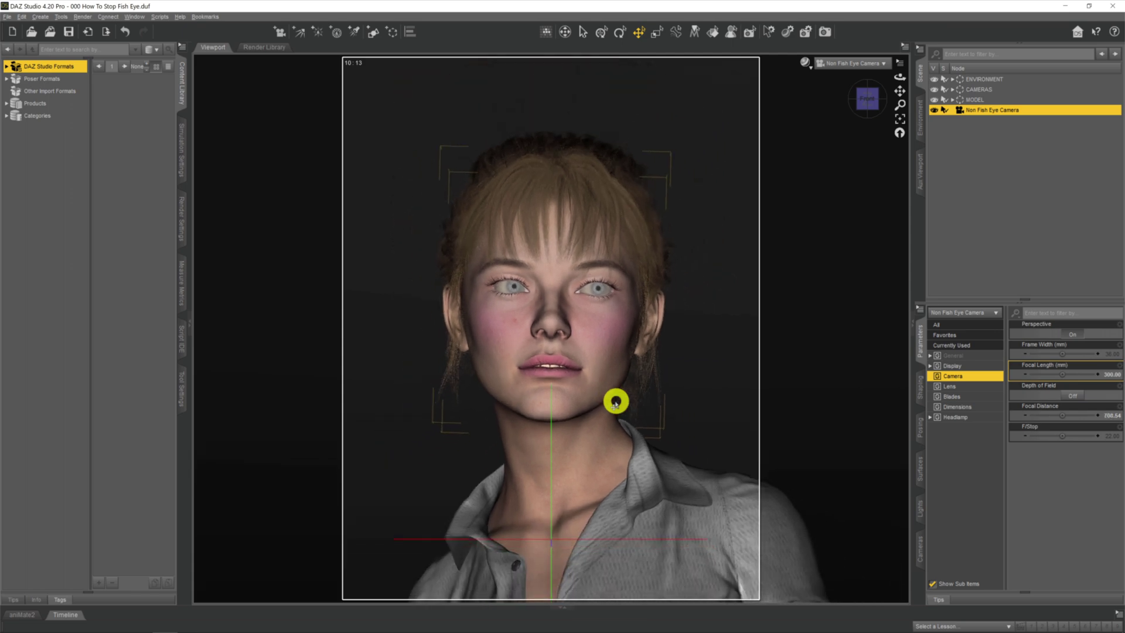
pyautogui.scroll(2, 615, 402)
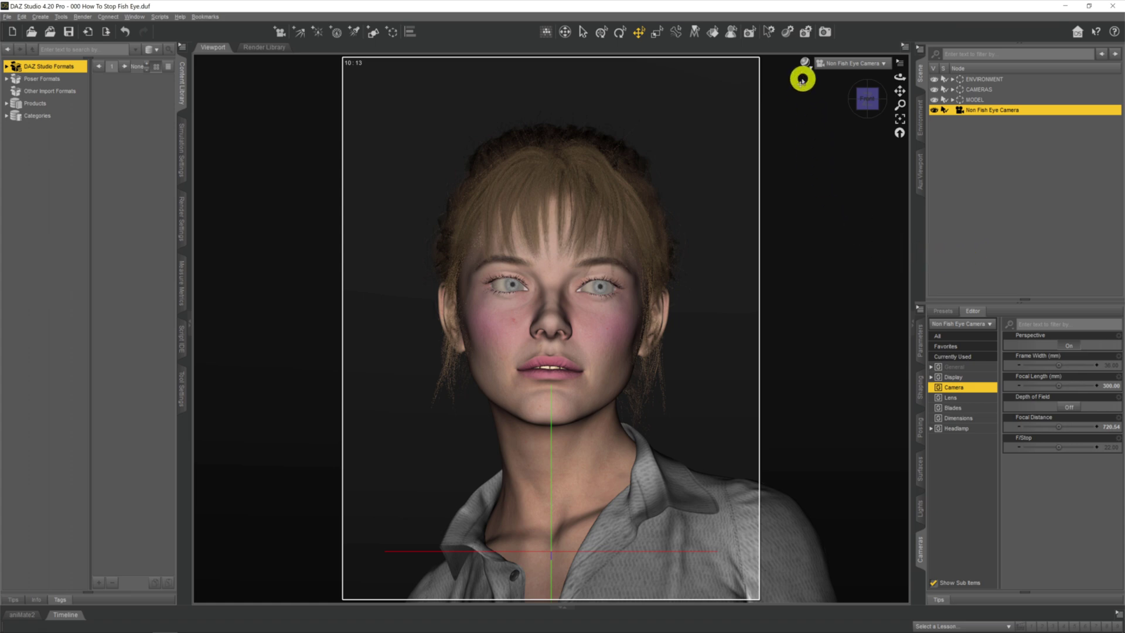
pyautogui.click(828, 63)
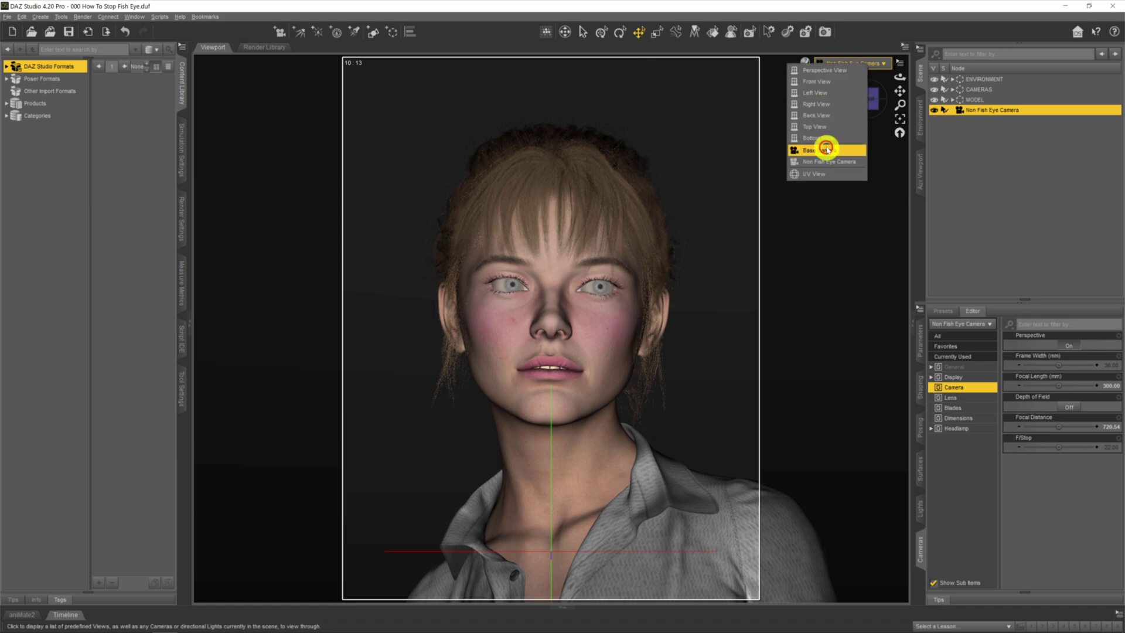
pyautogui.click(826, 149)
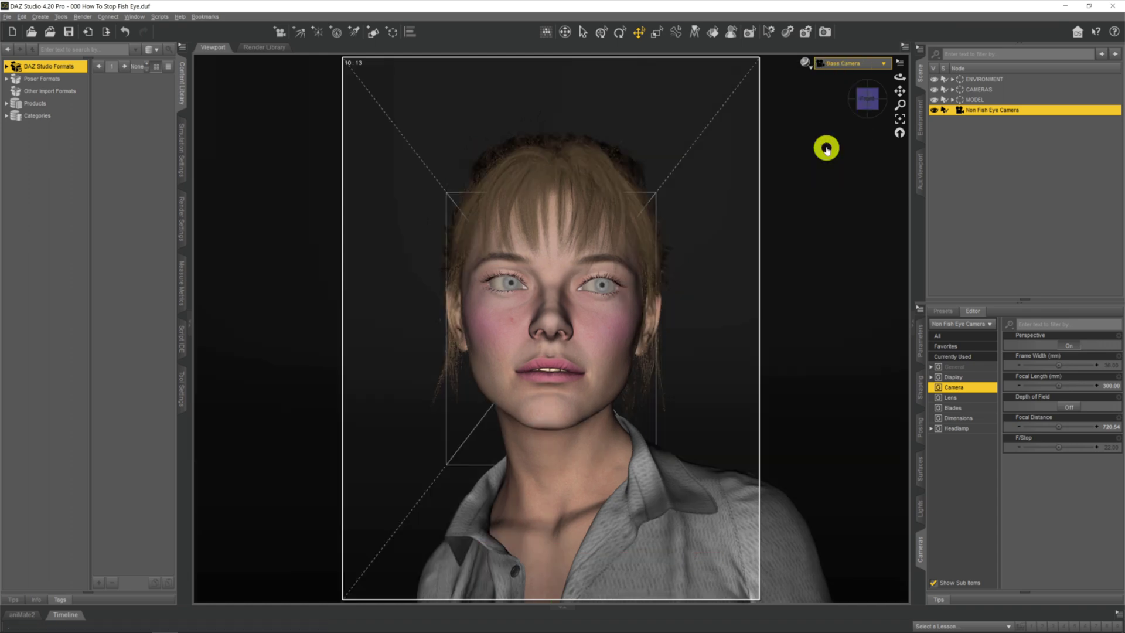
pyautogui.click(836, 63)
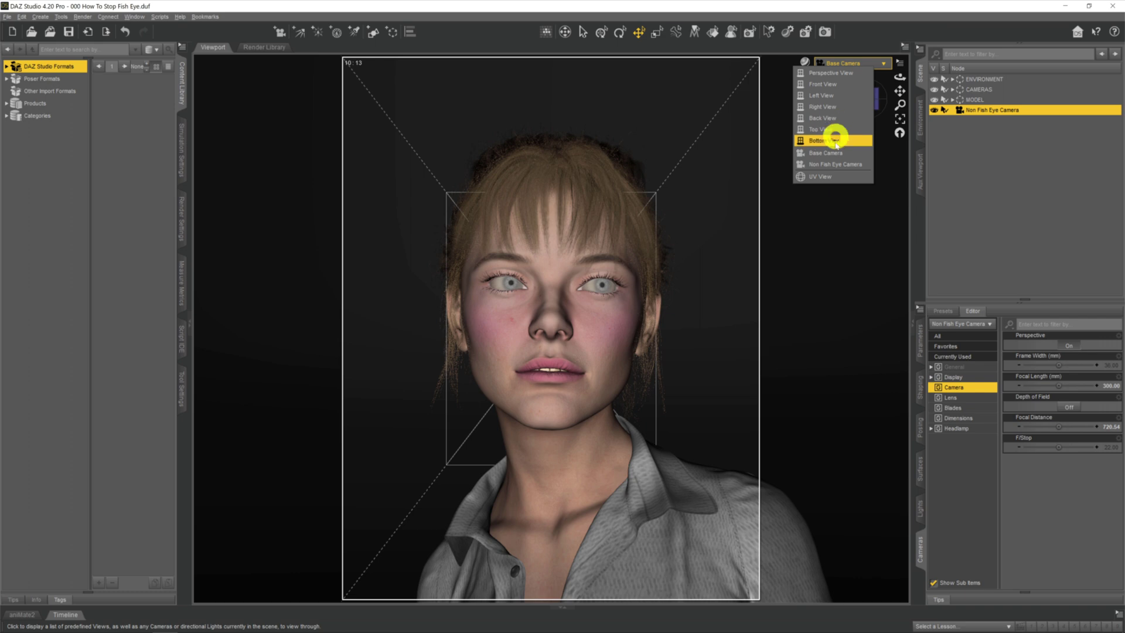
pyautogui.click(830, 166)
pyautogui.click(841, 62)
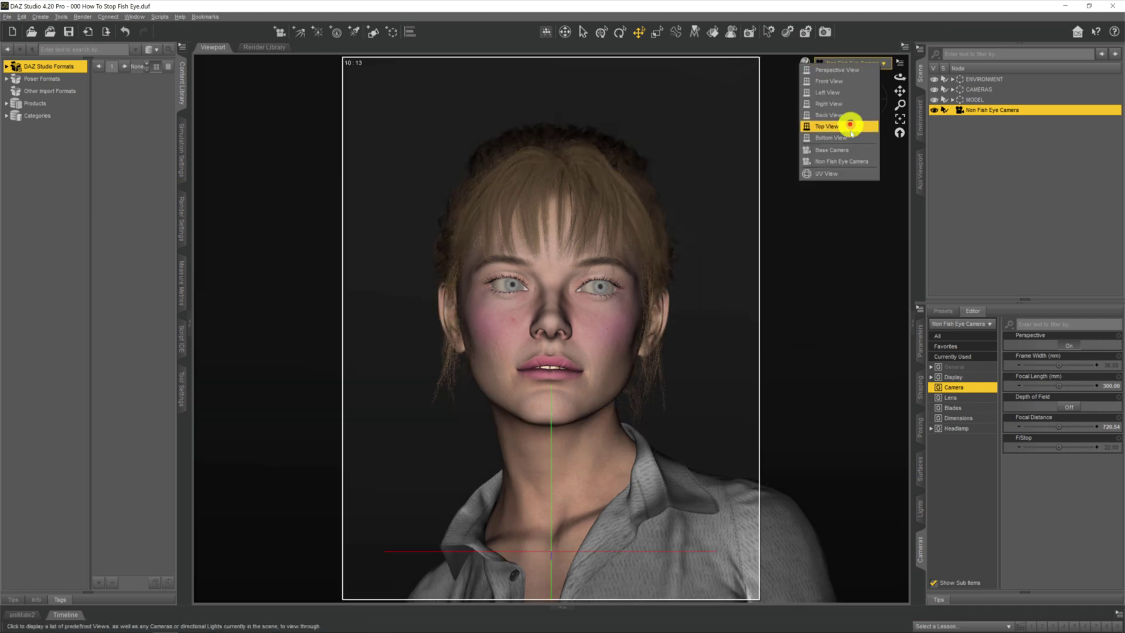
pyautogui.click(846, 150)
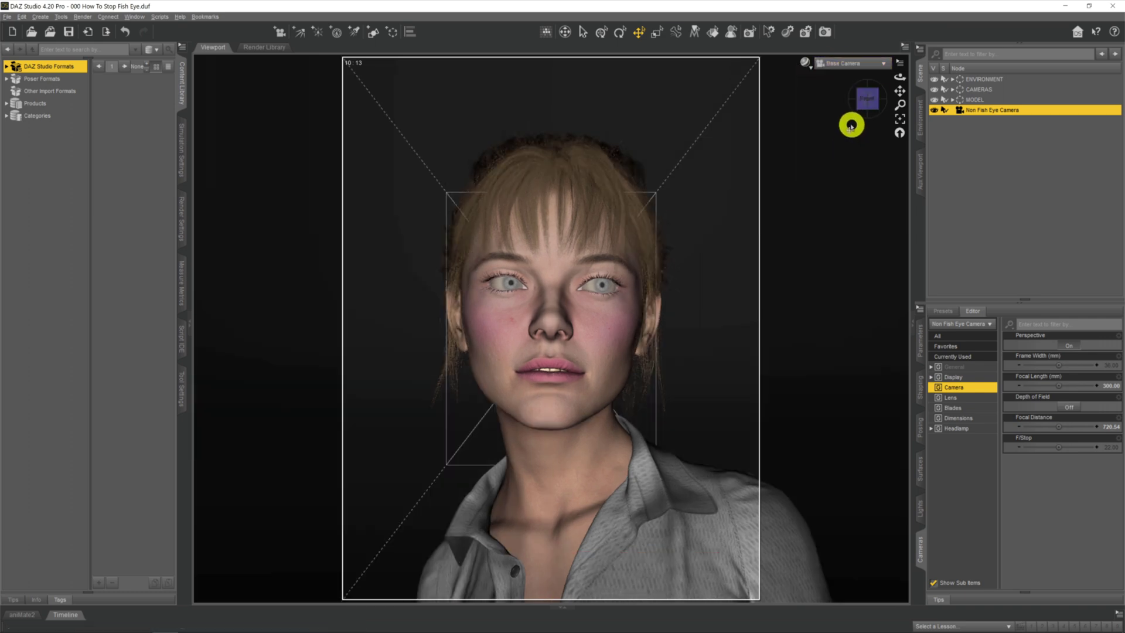
pyautogui.click(826, 63)
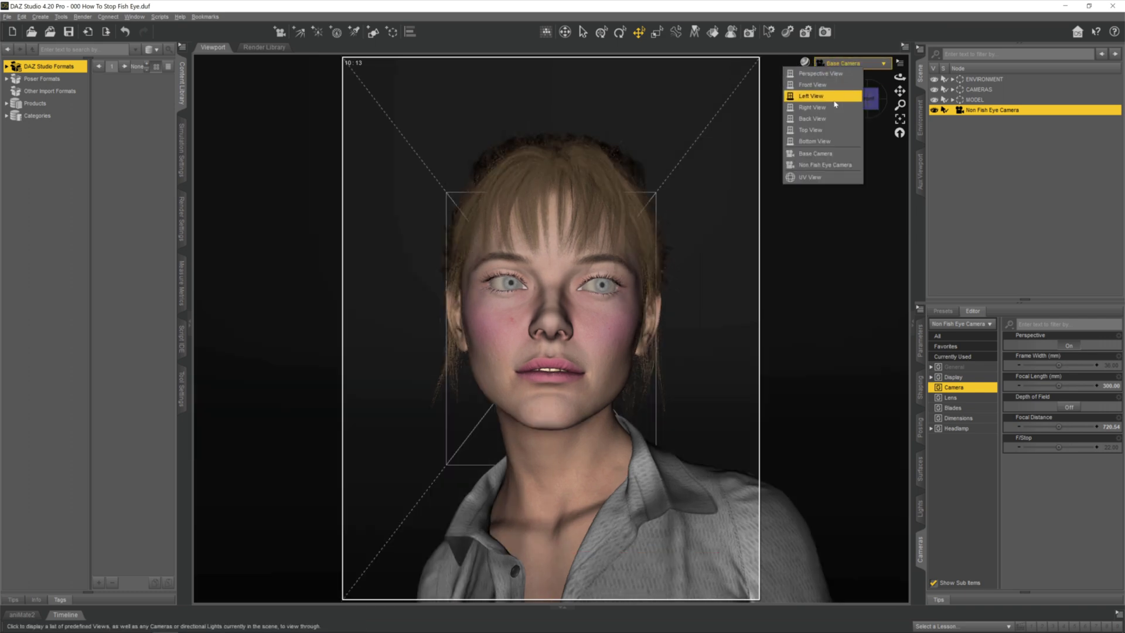
pyautogui.click(826, 164)
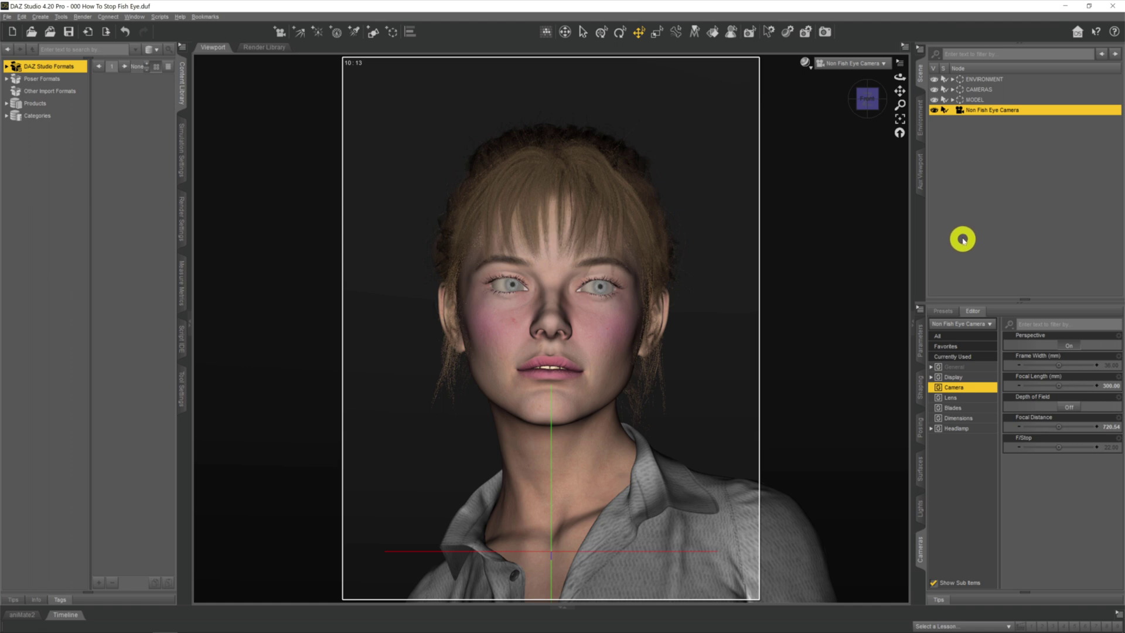
# - Set the focal length to 85 mm and dolly in to reframe the face and collar
pyautogui.click(1107, 385)
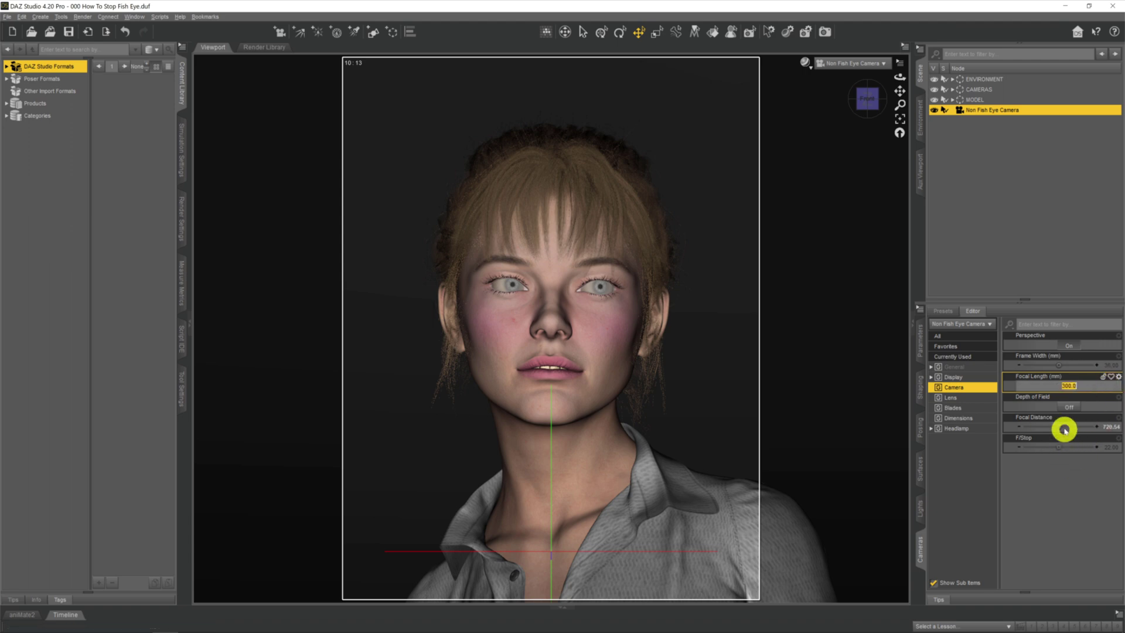
pyautogui.write('85')
pyautogui.press('Return')
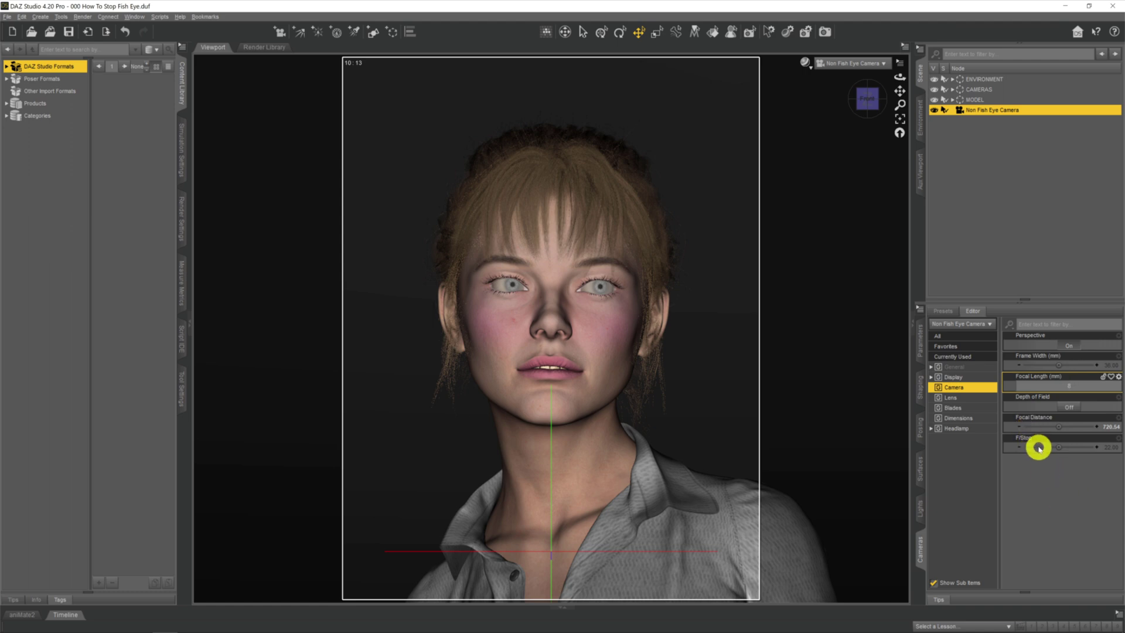
pyautogui.press('Return')
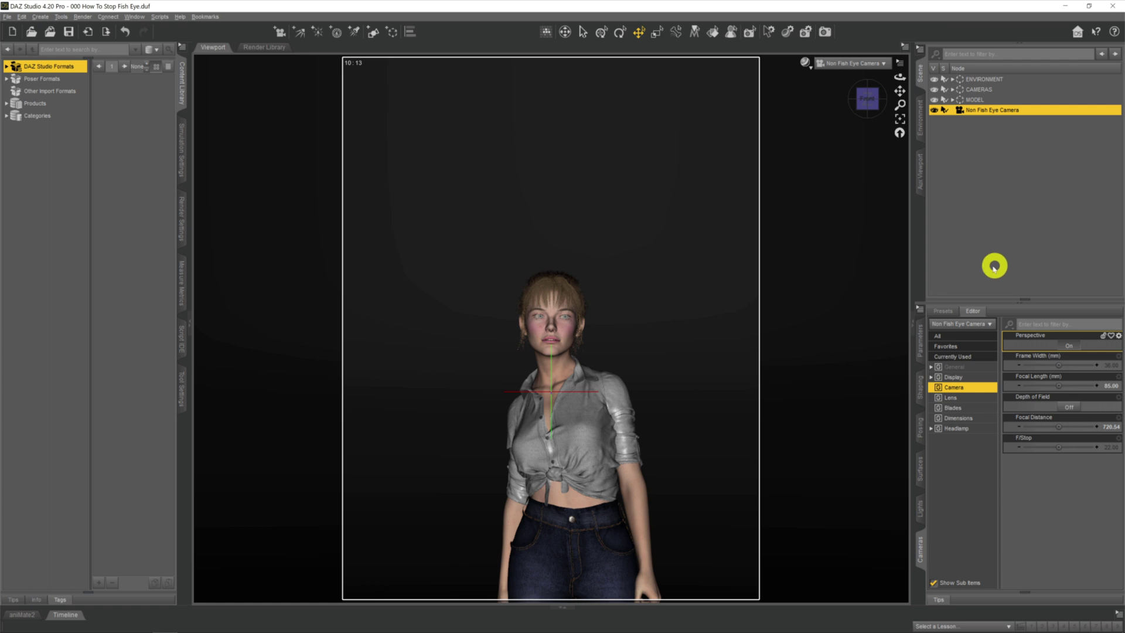
pyautogui.scroll(4, 594, 447)
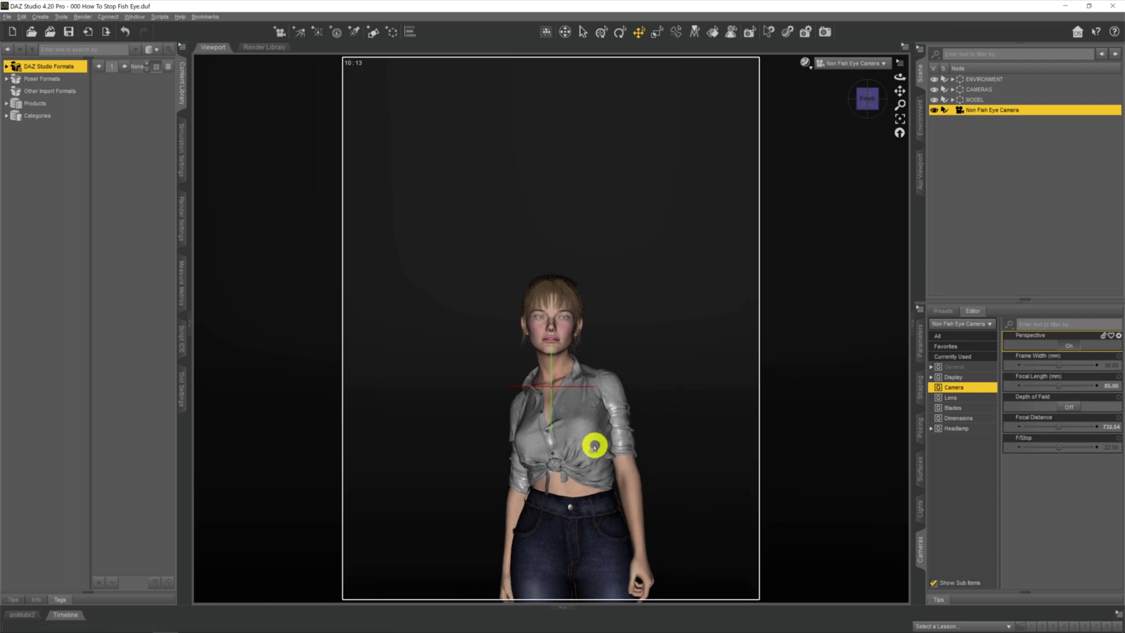
pyautogui.scroll(4, 594, 447)
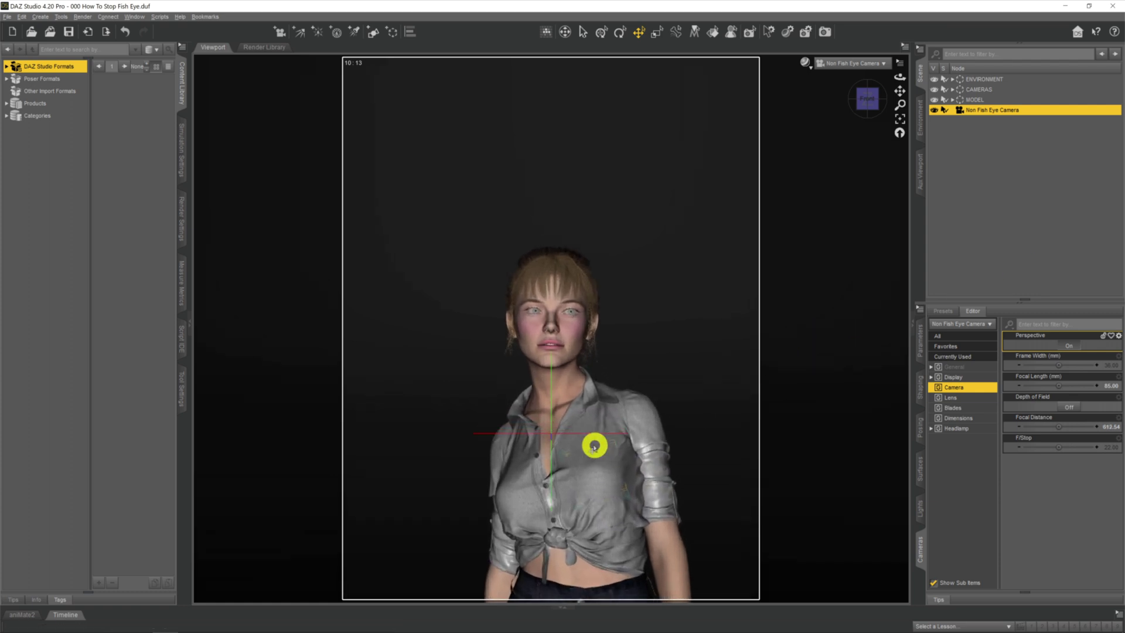
pyautogui.scroll(15, 595, 452)
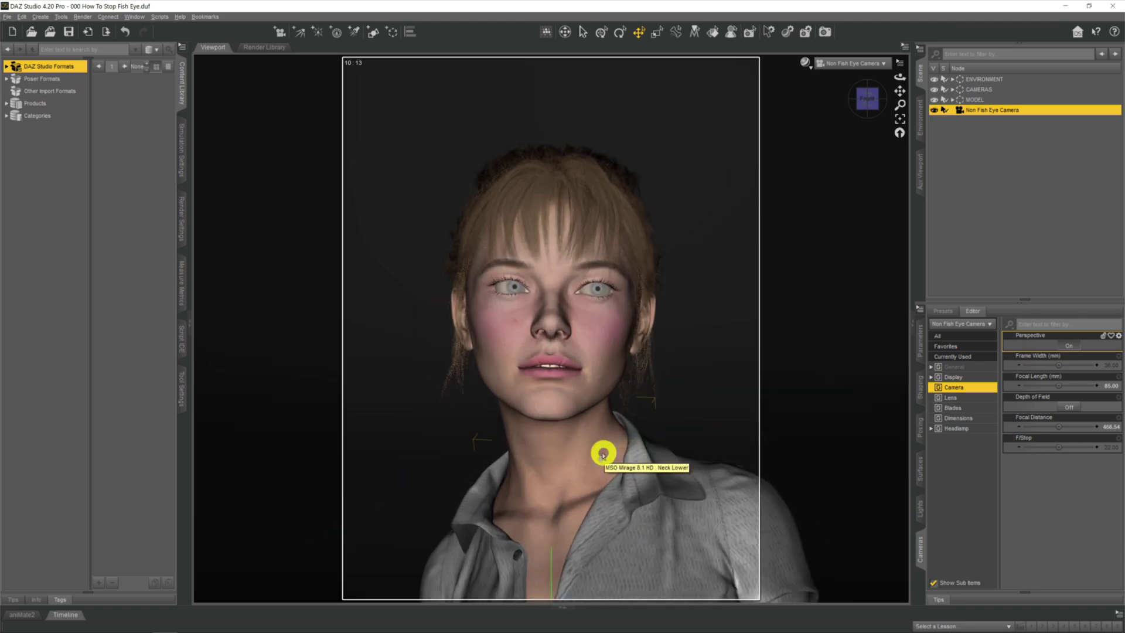
pyautogui.scroll(3, 648, 403)
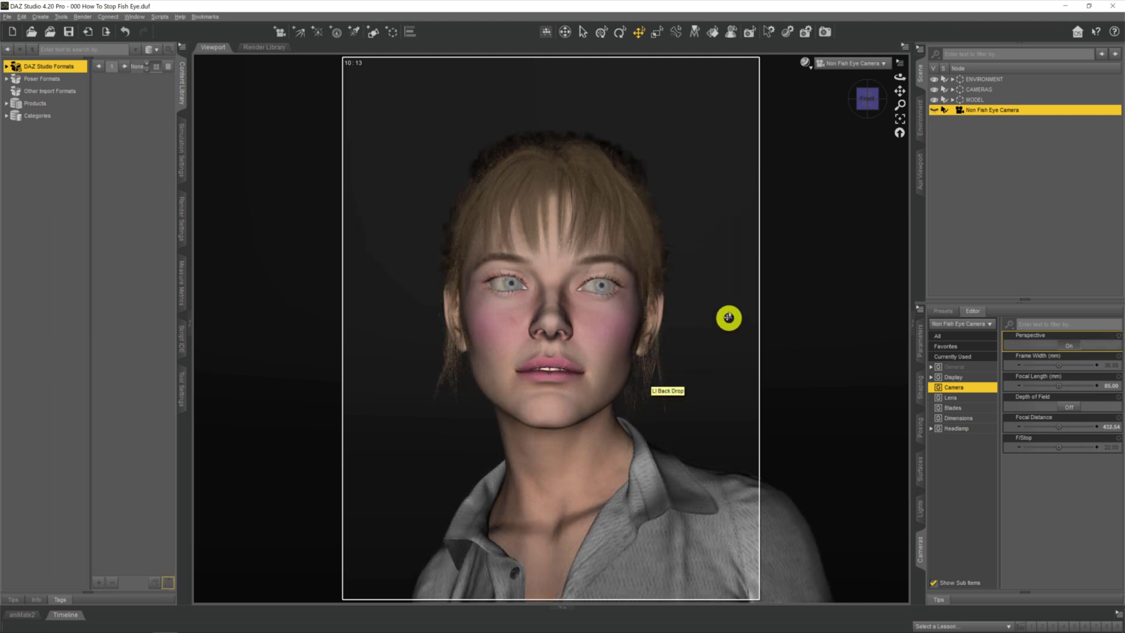
# - Alternate between the Base Camera and Non Fish Eye Camera views, ending on Base Camera
pyautogui.click(821, 69)
pyautogui.click(824, 153)
pyautogui.click(850, 63)
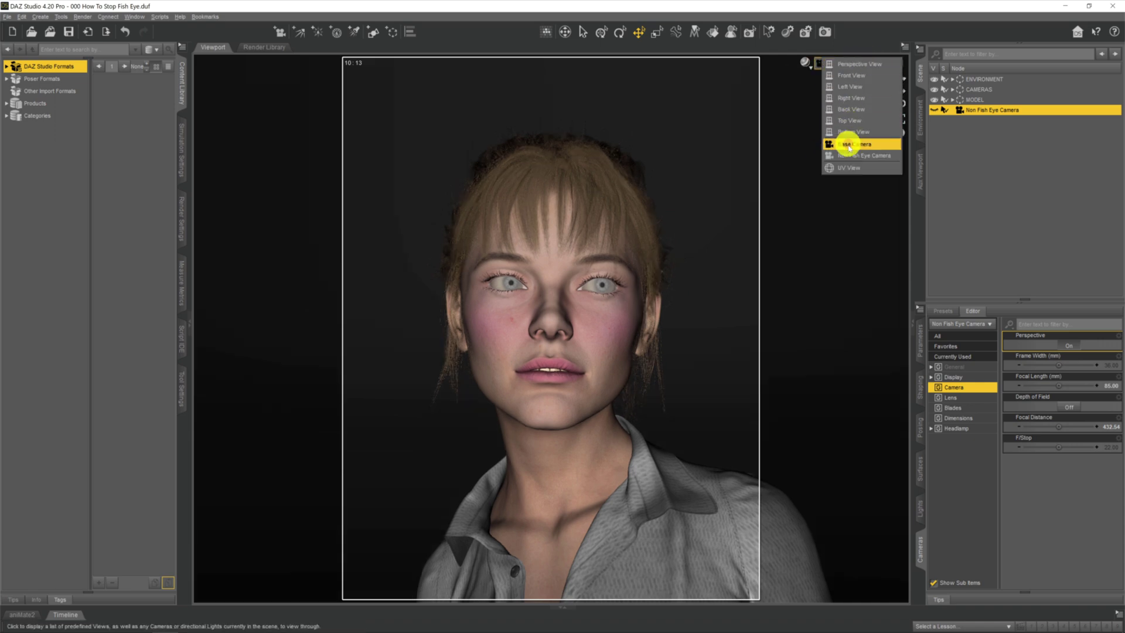
pyautogui.click(857, 155)
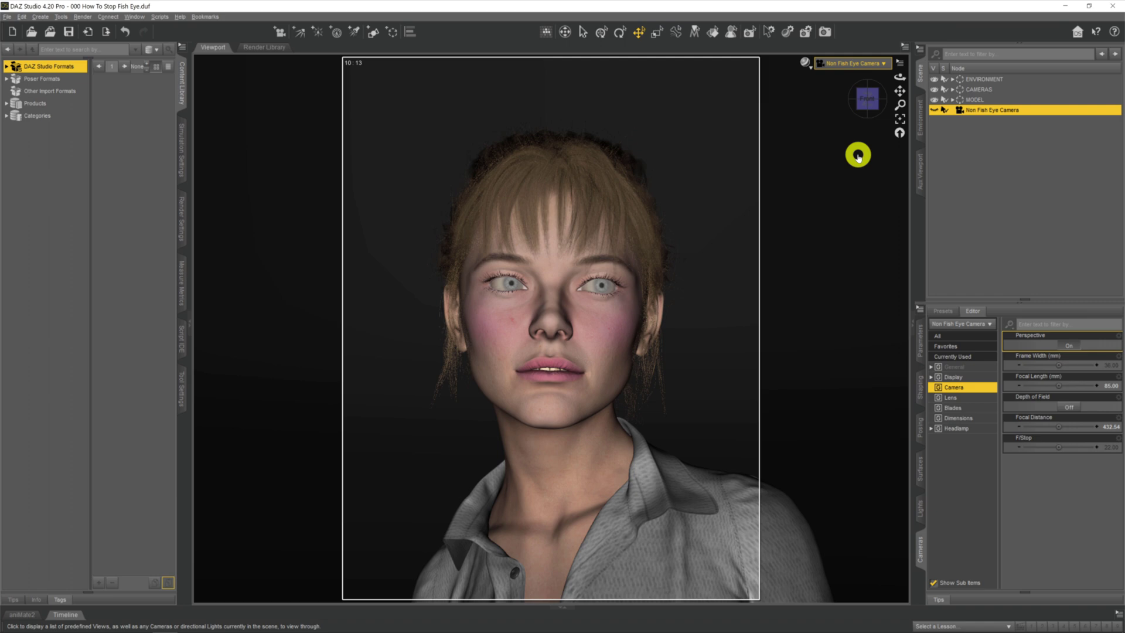
pyautogui.click(849, 62)
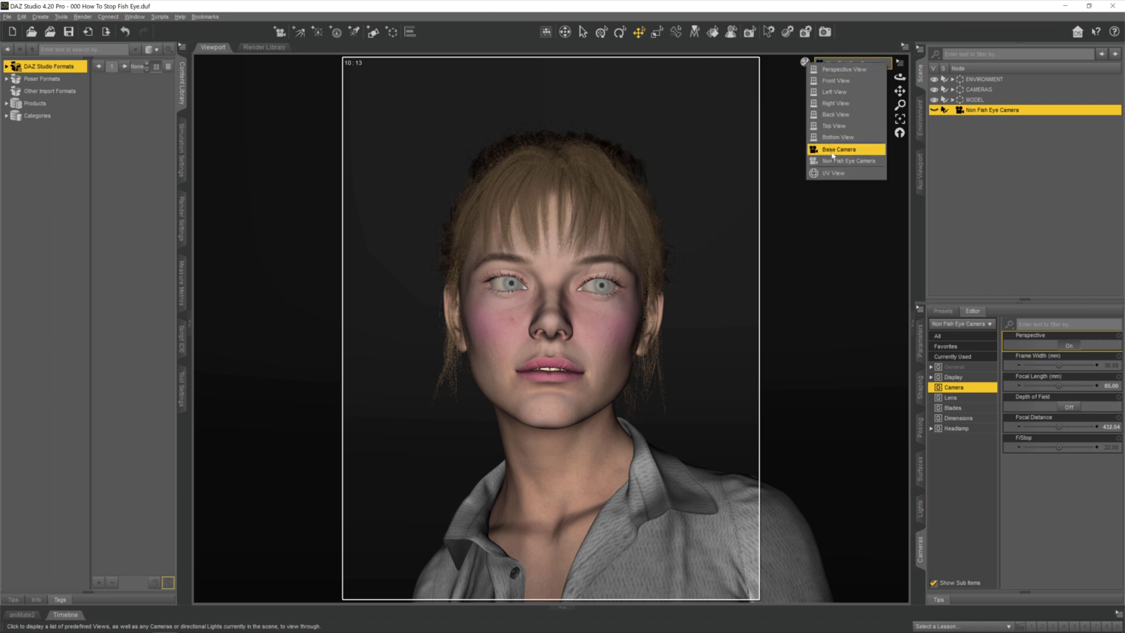
pyautogui.click(842, 151)
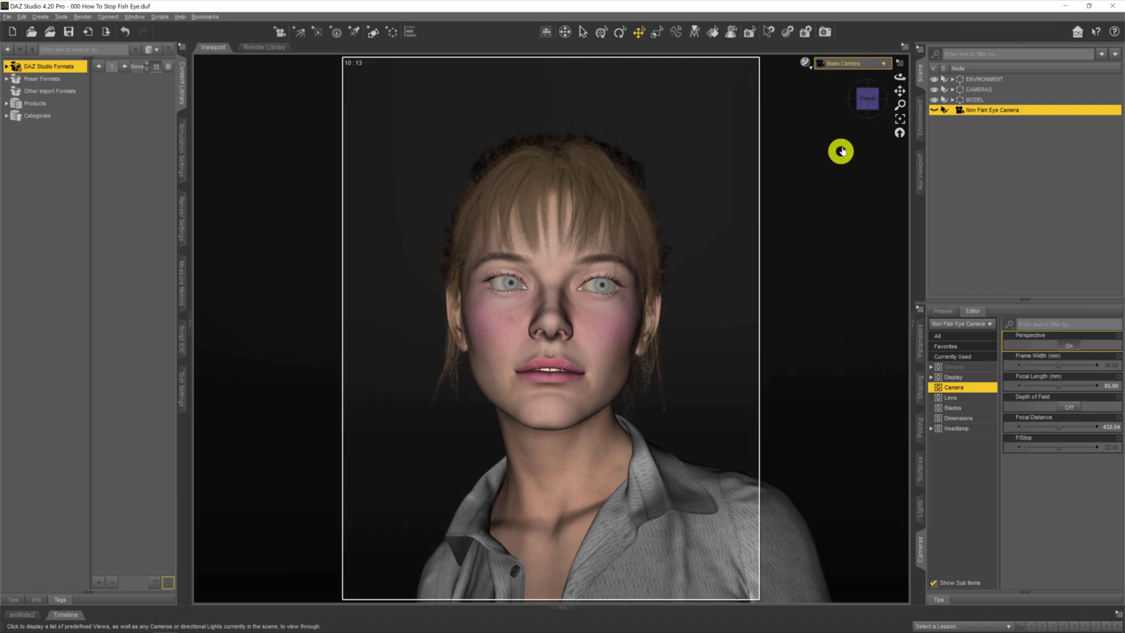
pyautogui.click(831, 61)
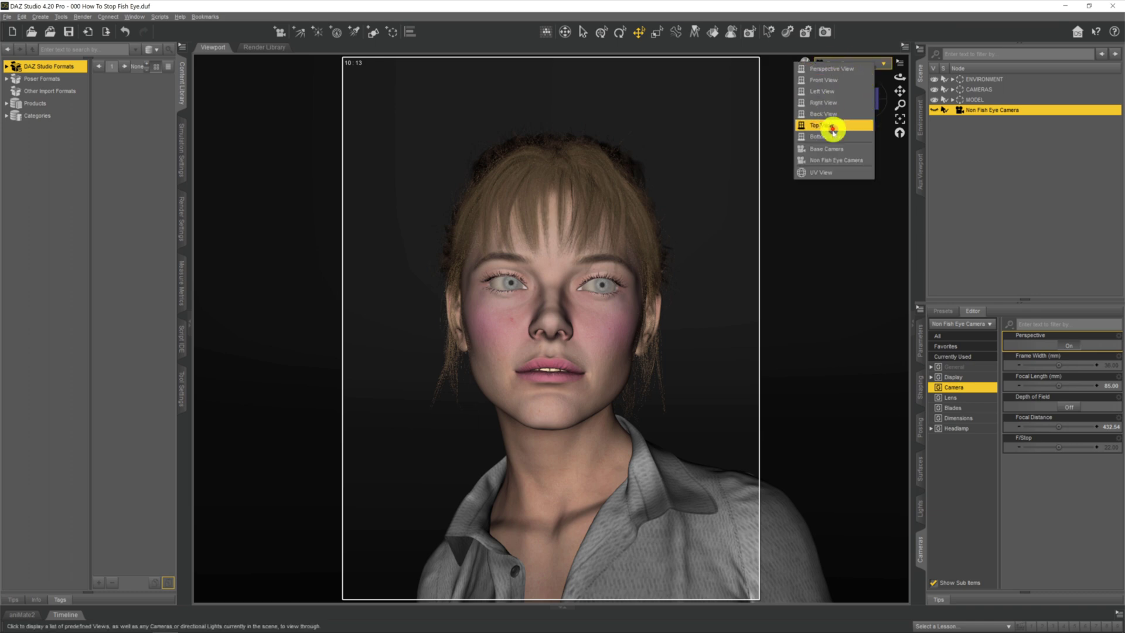
pyautogui.click(824, 158)
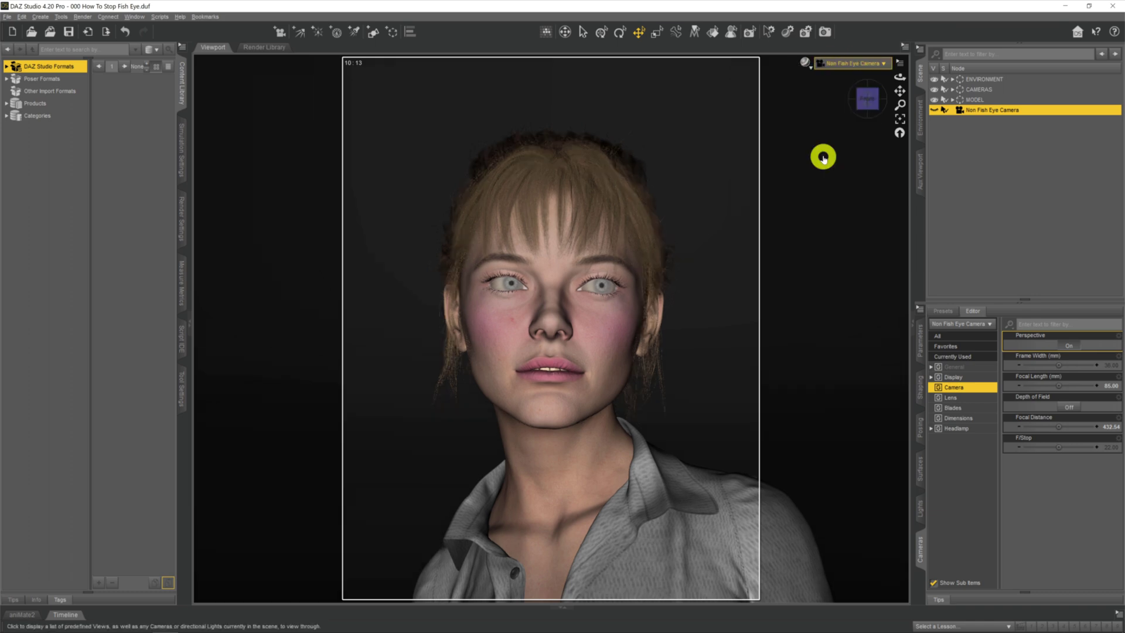
pyautogui.click(843, 63)
pyautogui.click(828, 150)
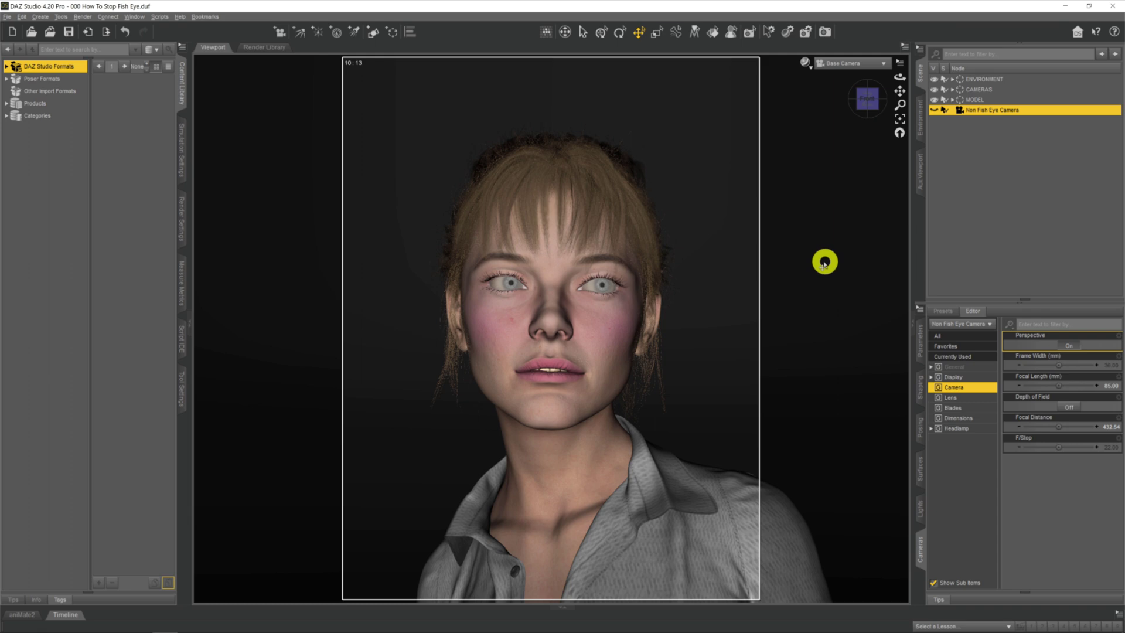